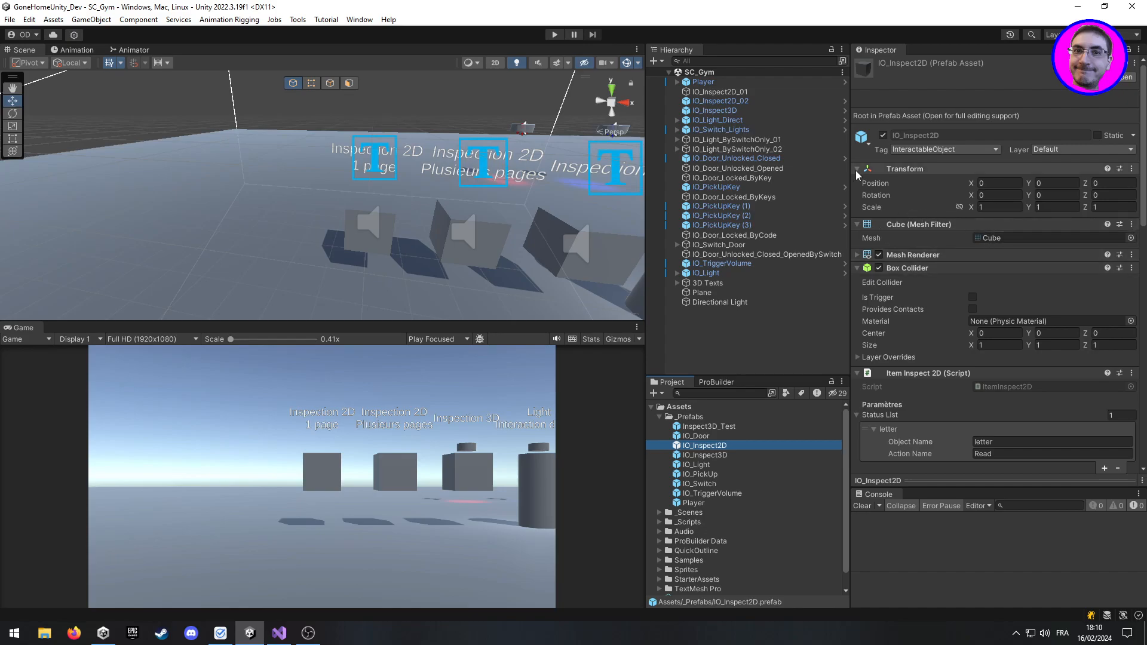
Review the IO_Inspect2D prefab's components, collapsing Transform and expanding the Mesh Renderer's Materials list
left_click(905, 169)
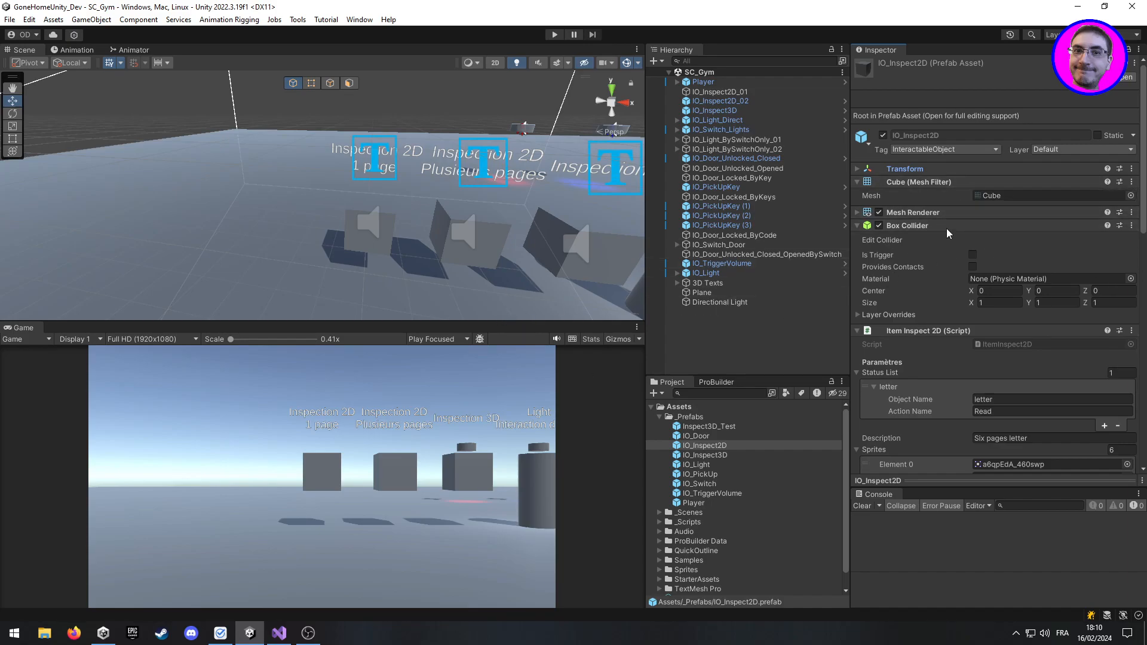
left_click(934, 214)
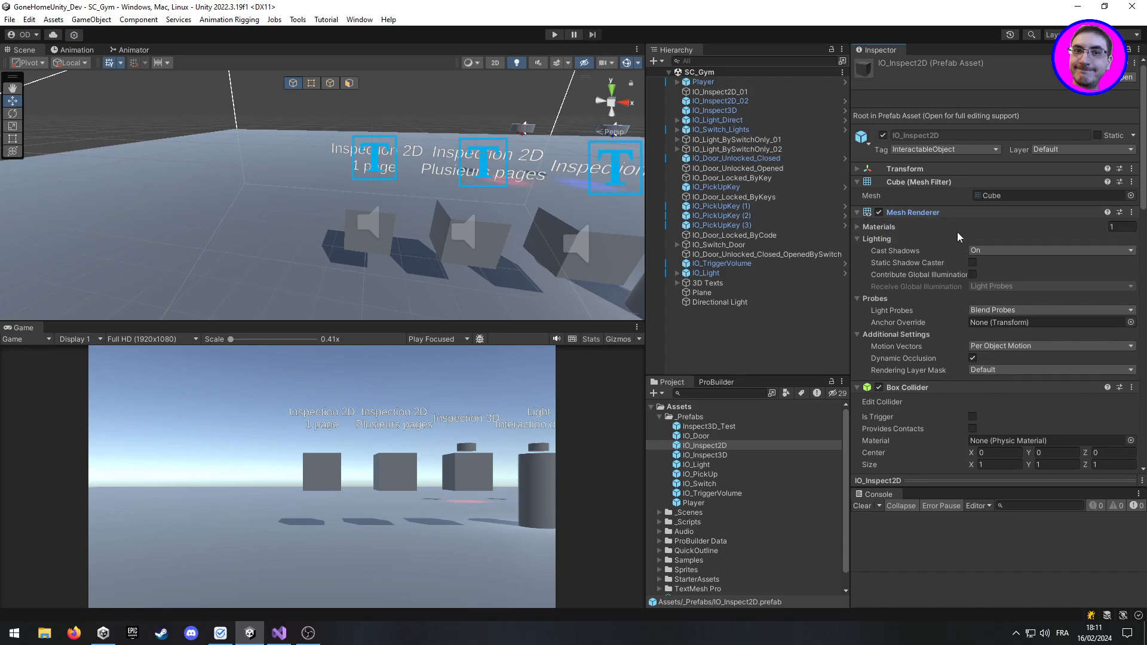
left_click(864, 227)
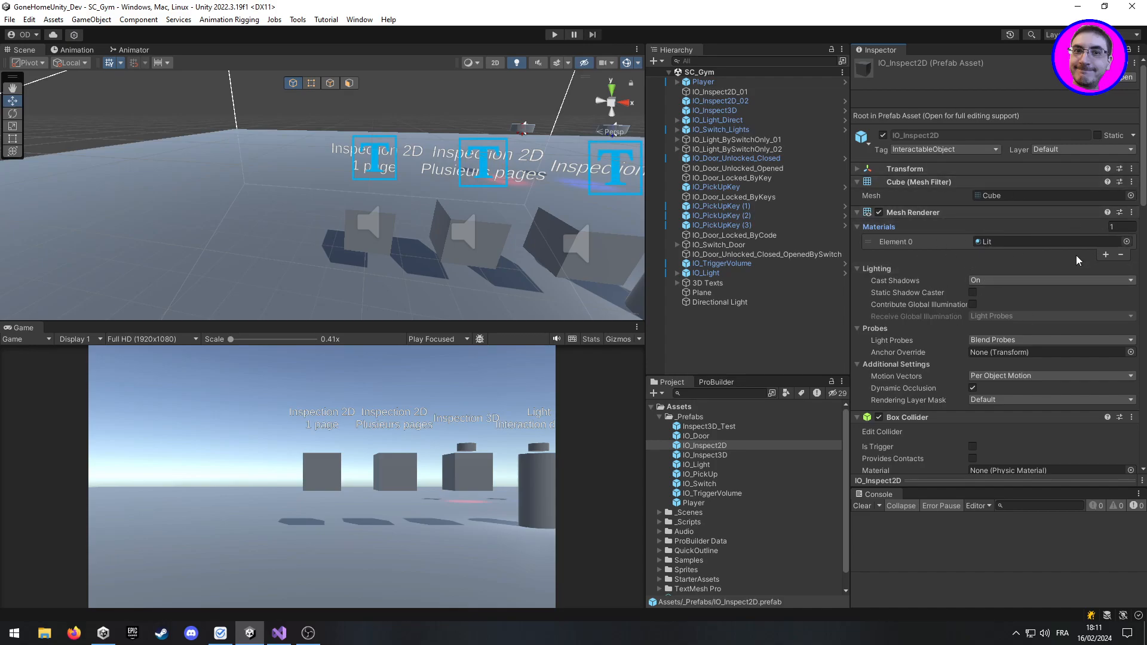
Add an instance of the IO_Inspect2D prefab to the SC_Gym scene and focus the view on it
left_click_drag(750, 450, 739, 365)
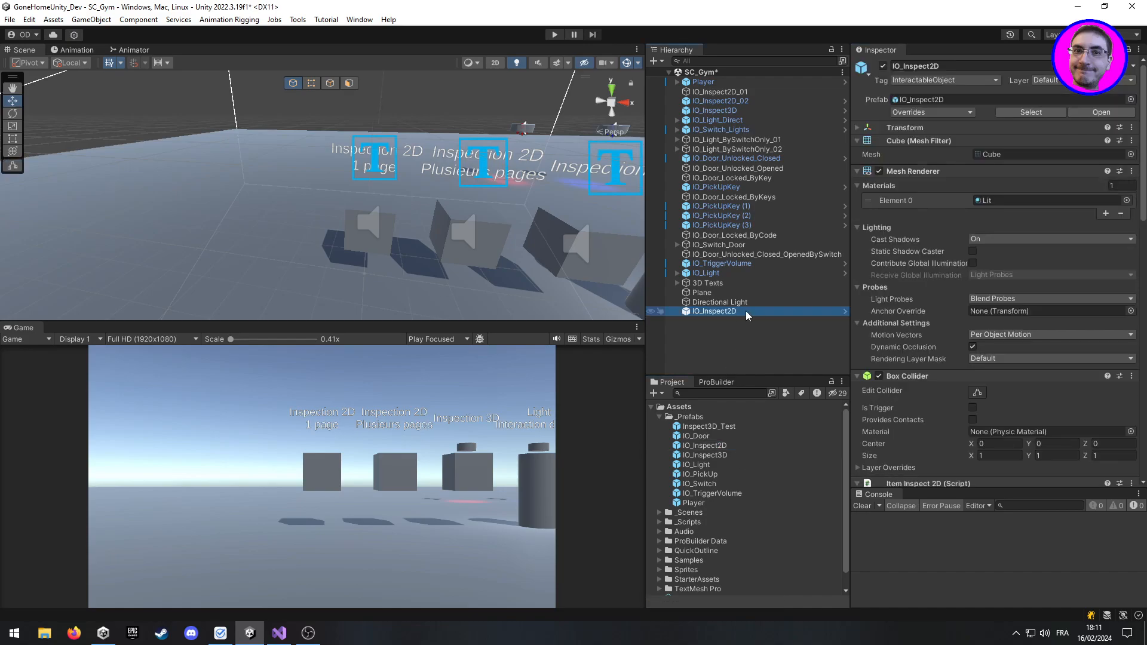
scroll(392, 250, "down", 2)
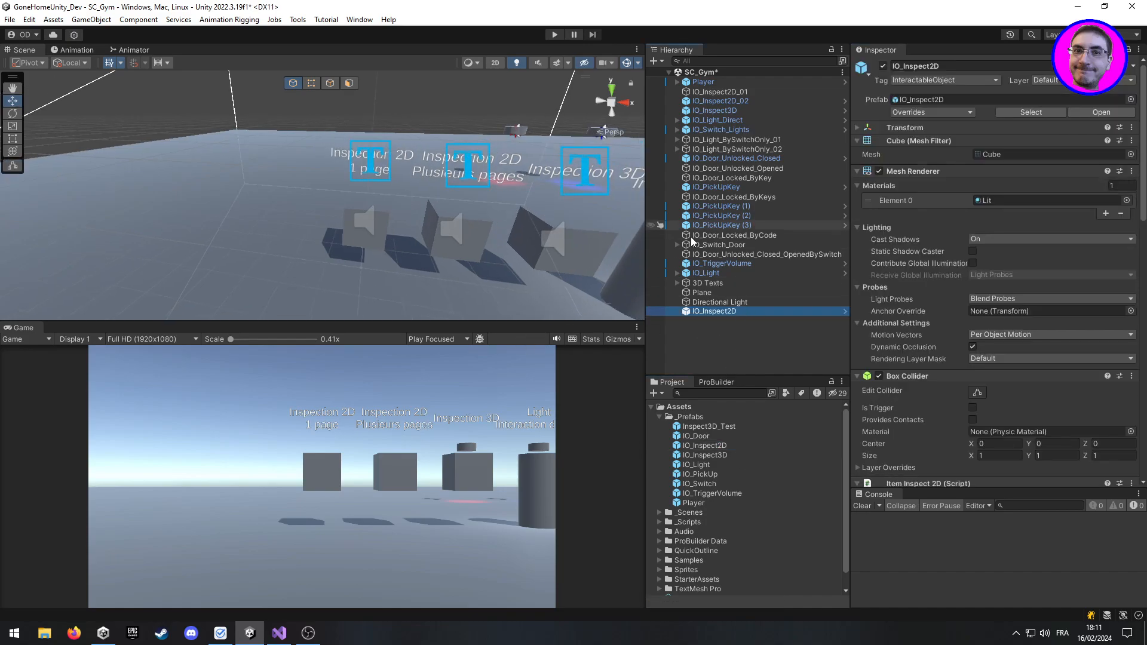
double_click(743, 311)
Move the new IO_Inspect2D object forward and up in front of the player, to about Y 1.3 and Z 4.6
left_click_drag(494, 166, 458, 186, "alt")
left_click_drag(369, 161, 436, 126)
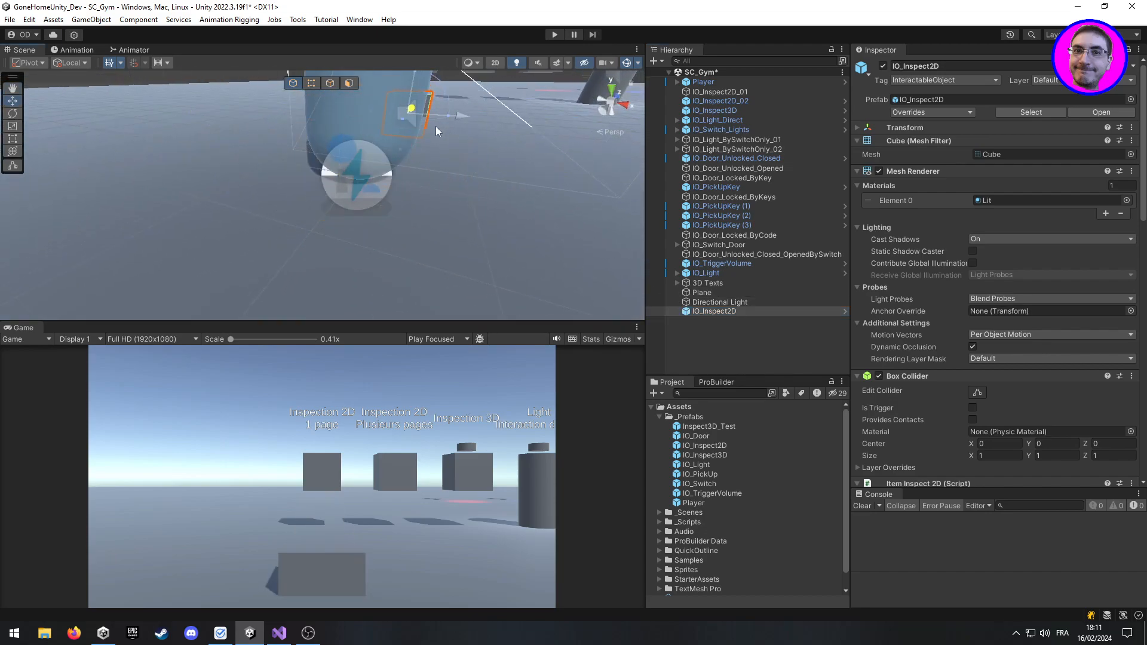
right_click_drag(476, 171, 383, 108)
left_click_drag(518, 147, 512, 73)
right_click_drag(487, 185, 478, 215)
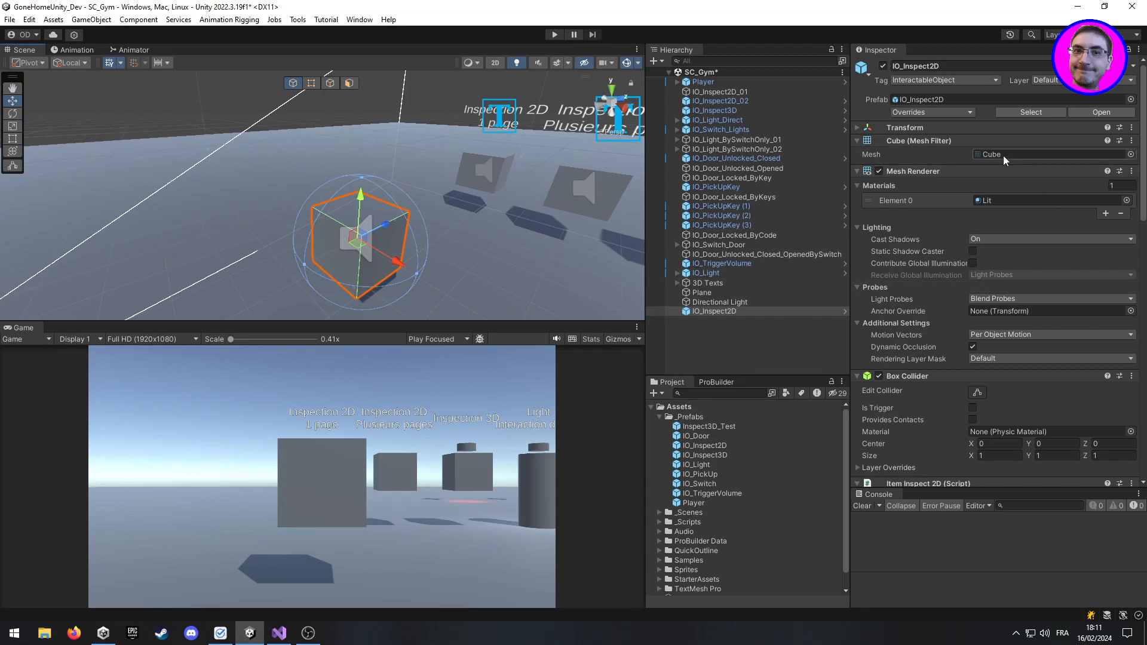
Set the mesh of the IO_Inspect2D object to Capsule
left_click(1131, 155)
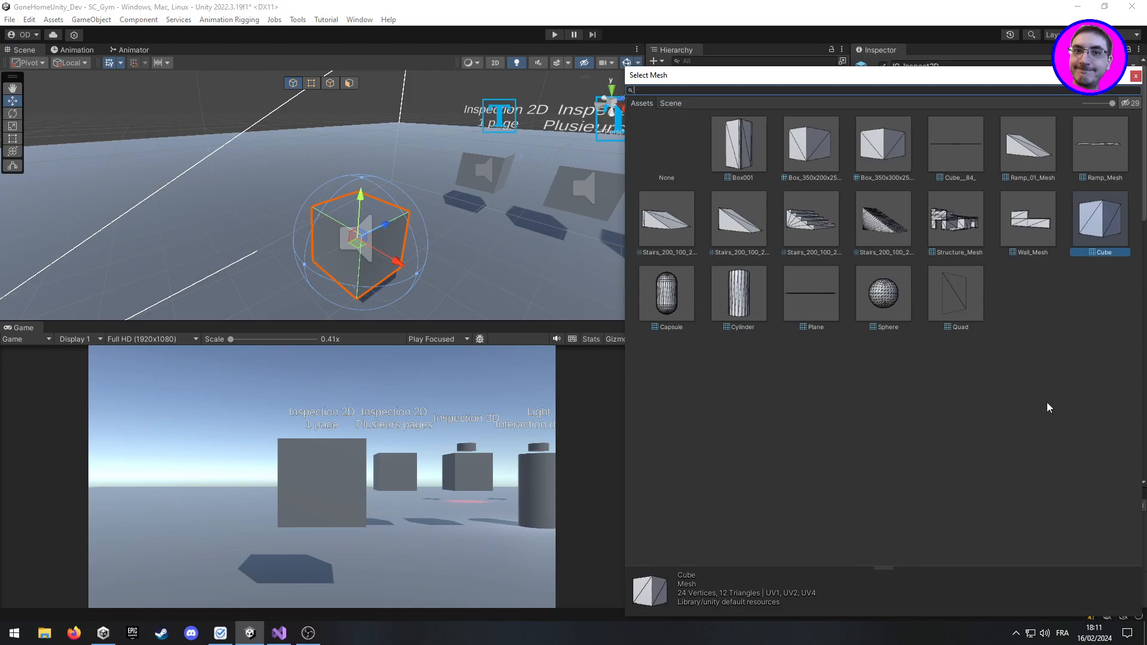
left_click(676, 306)
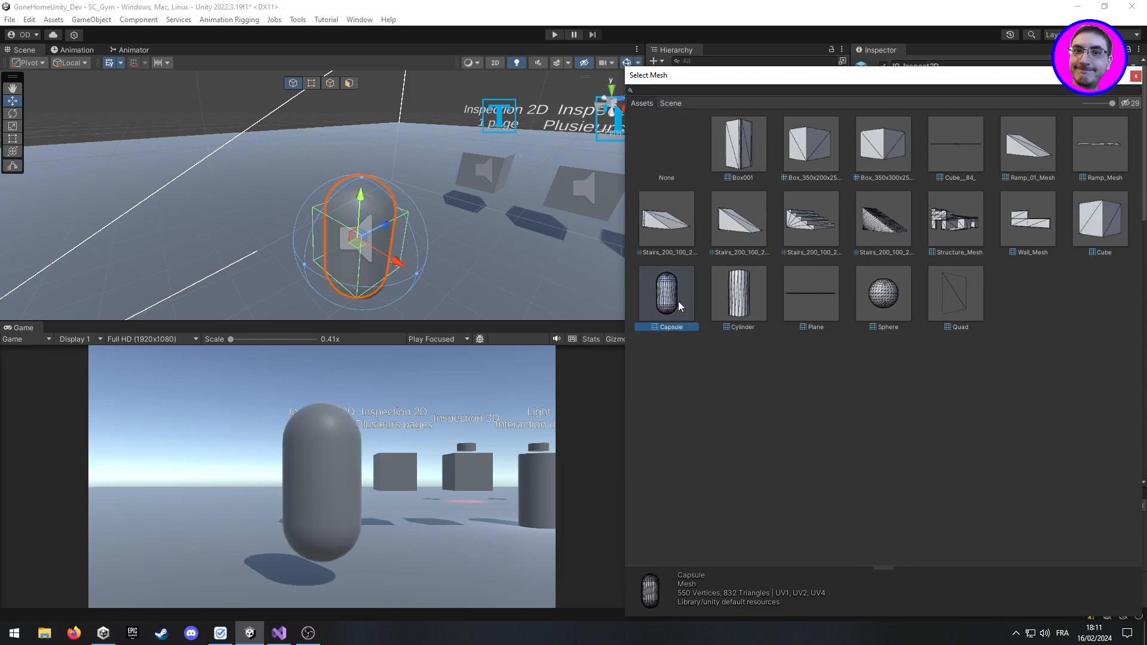
left_click(1136, 77)
mouse_move(505, 243)
right_mouse_down()
mouse_move(463, 254)
mouse_move(514, 256)
mouse_move(512, 221)
right_mouse_up()
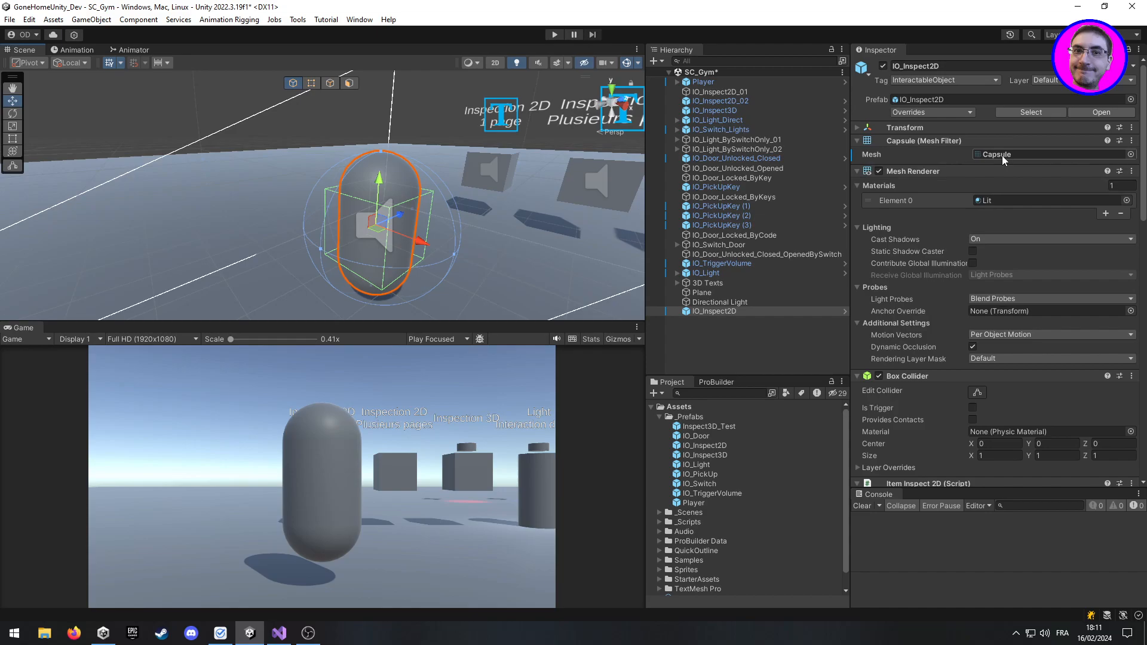
Set the mesh of the IO_Inspect2D object to Quad and view the flat shape against its box collider
left_click(1130, 155)
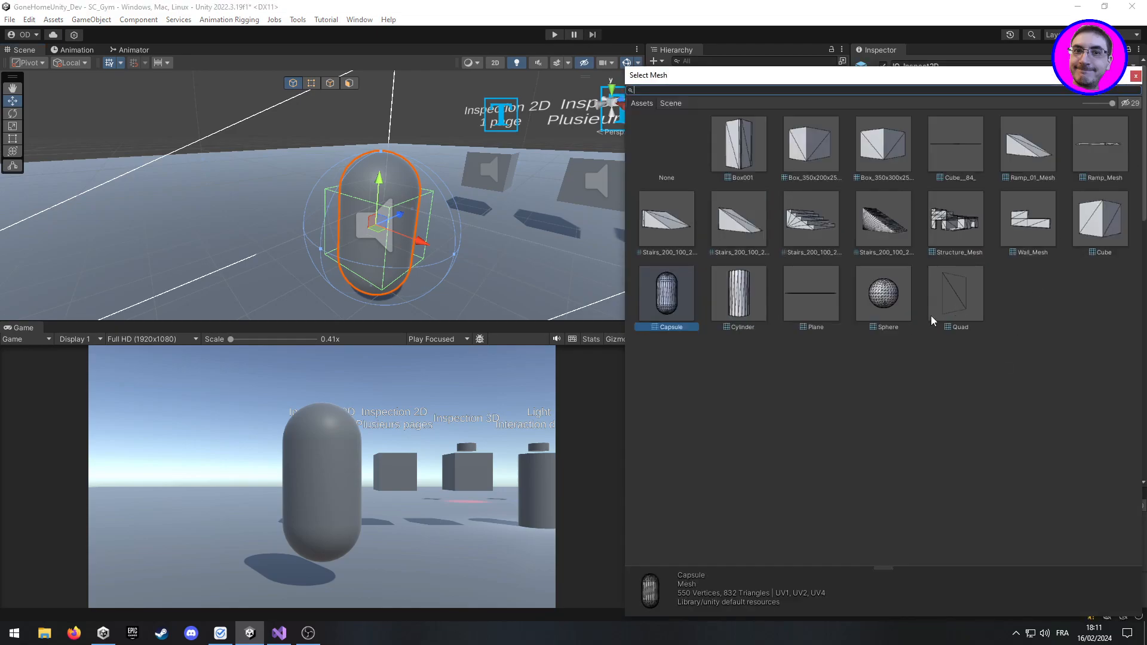
left_click(954, 299)
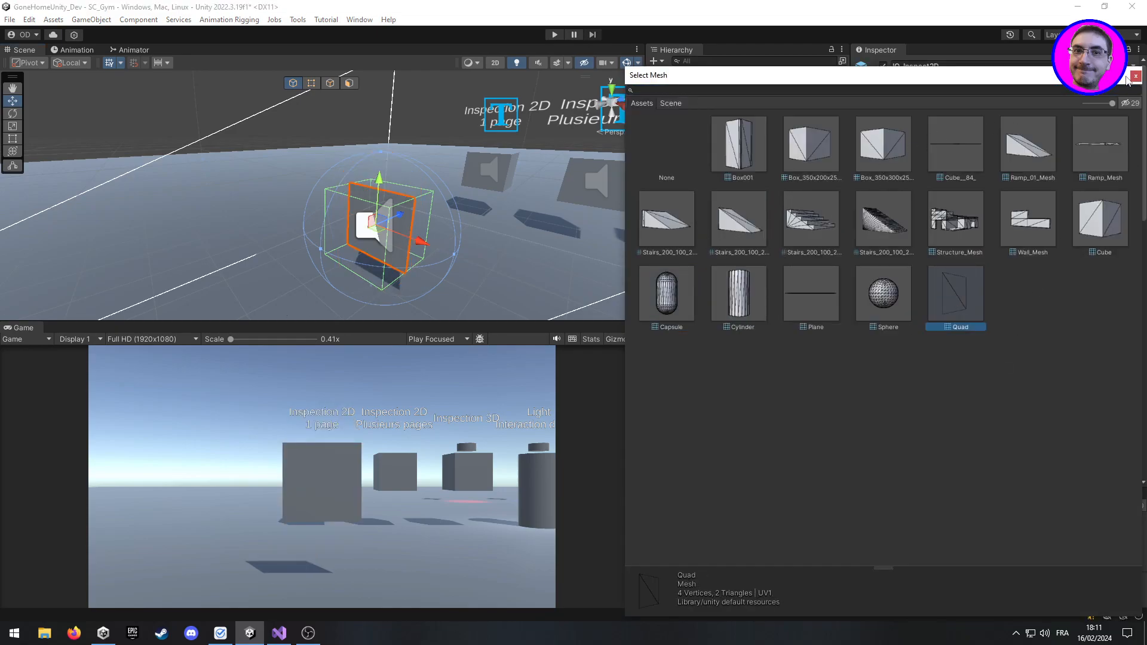
left_click(1135, 76)
right_click_drag(510, 258, 446, 359)
right_click_drag(535, 224, 559, 263)
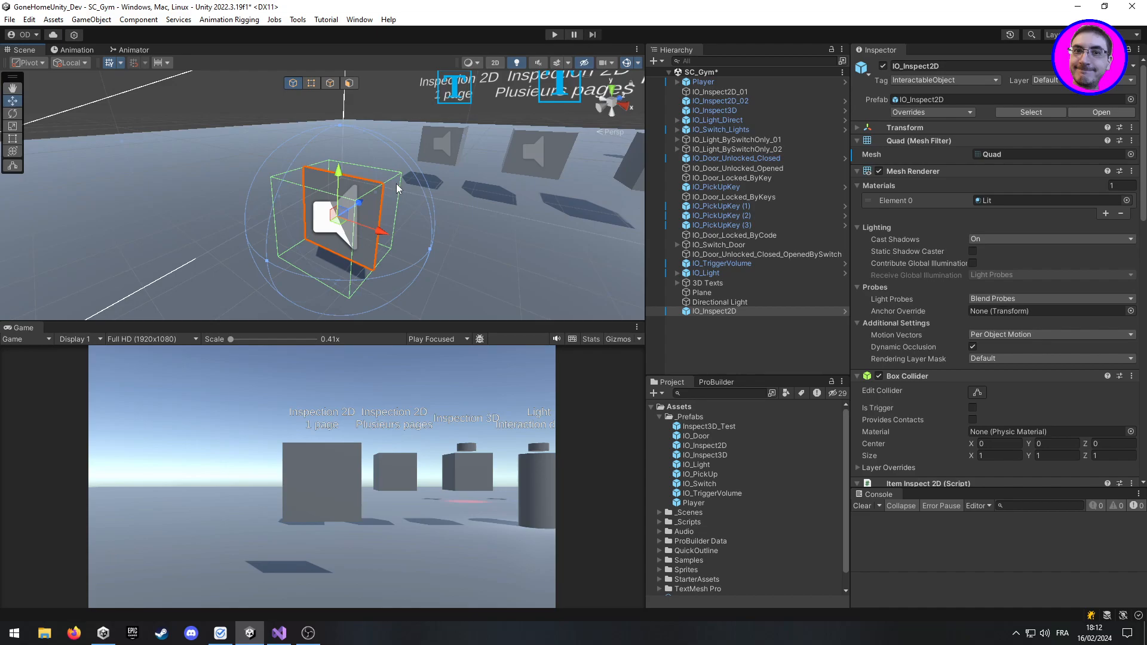
right_click_drag(396, 184, 418, 203)
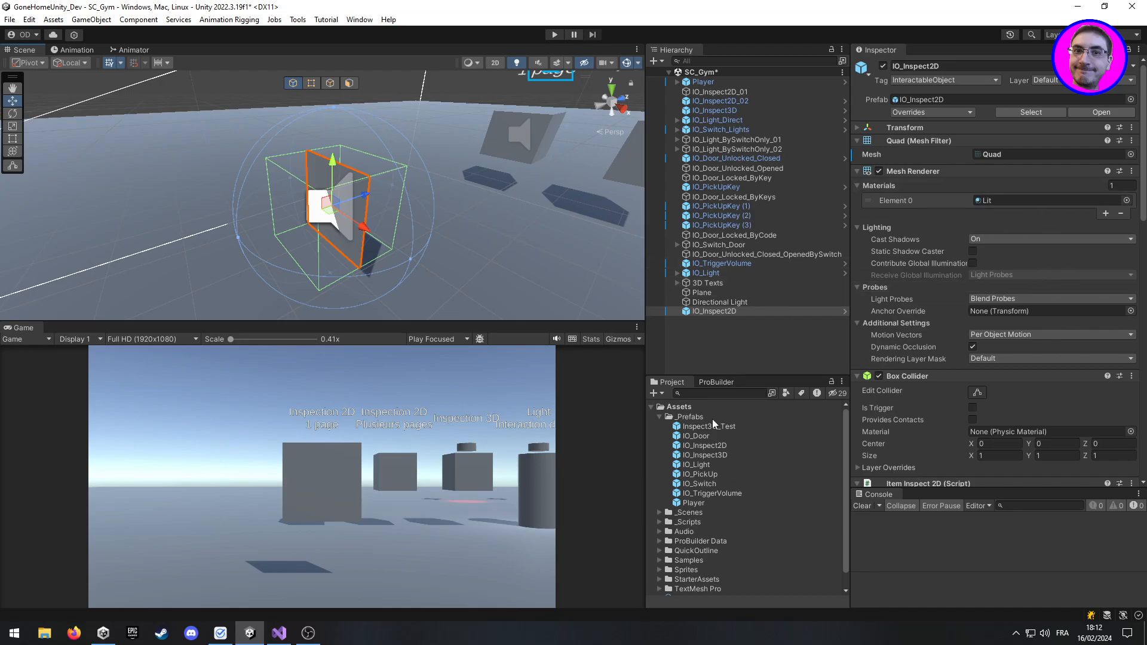
left_click(680, 407)
right_click(686, 408)
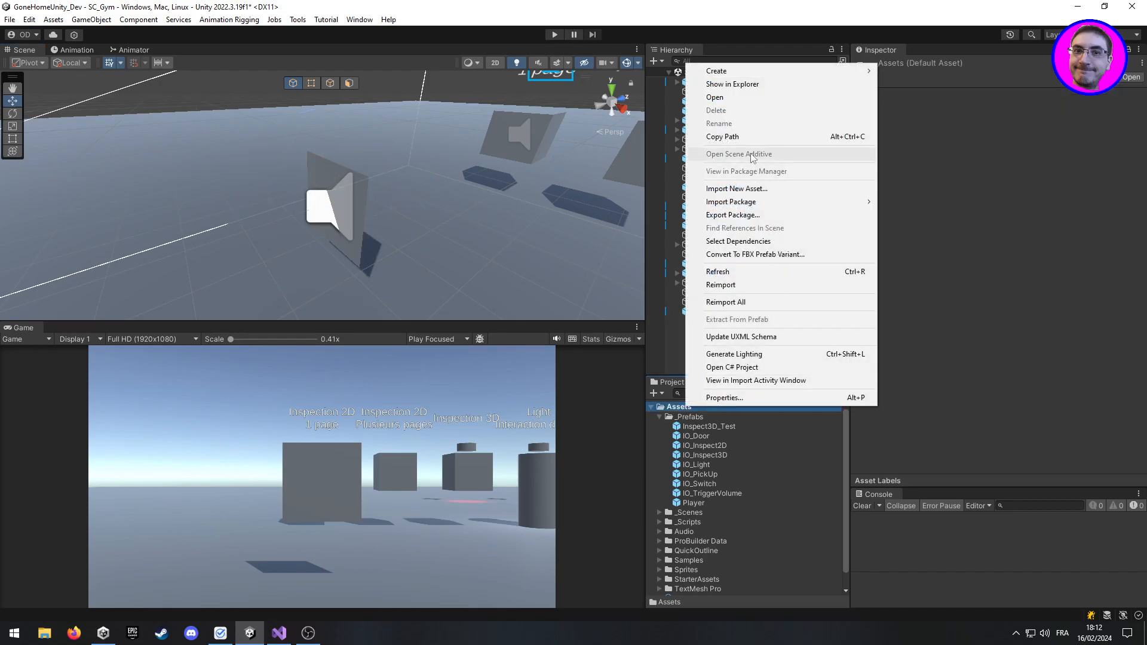
mouse_move(747, 71)
mouse_move(983, 342)
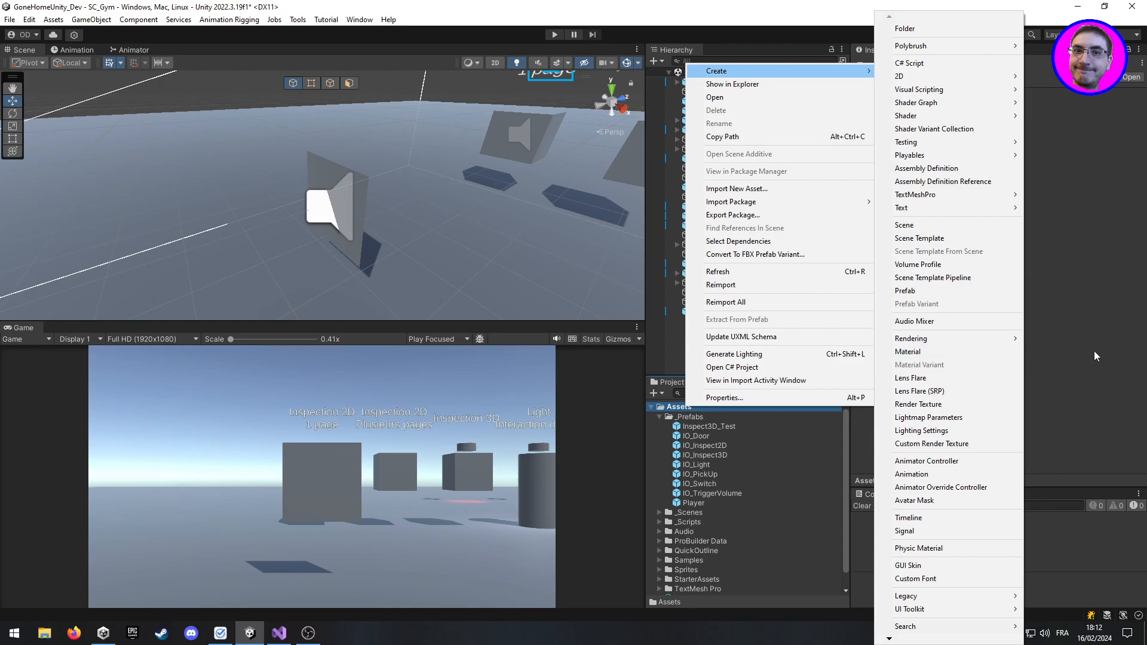
left_click(1095, 351)
Select the IO_Inspect2D scene object, collapse its Mesh Renderer and Mesh Filter settings, and expand its Transform
left_click(760, 311)
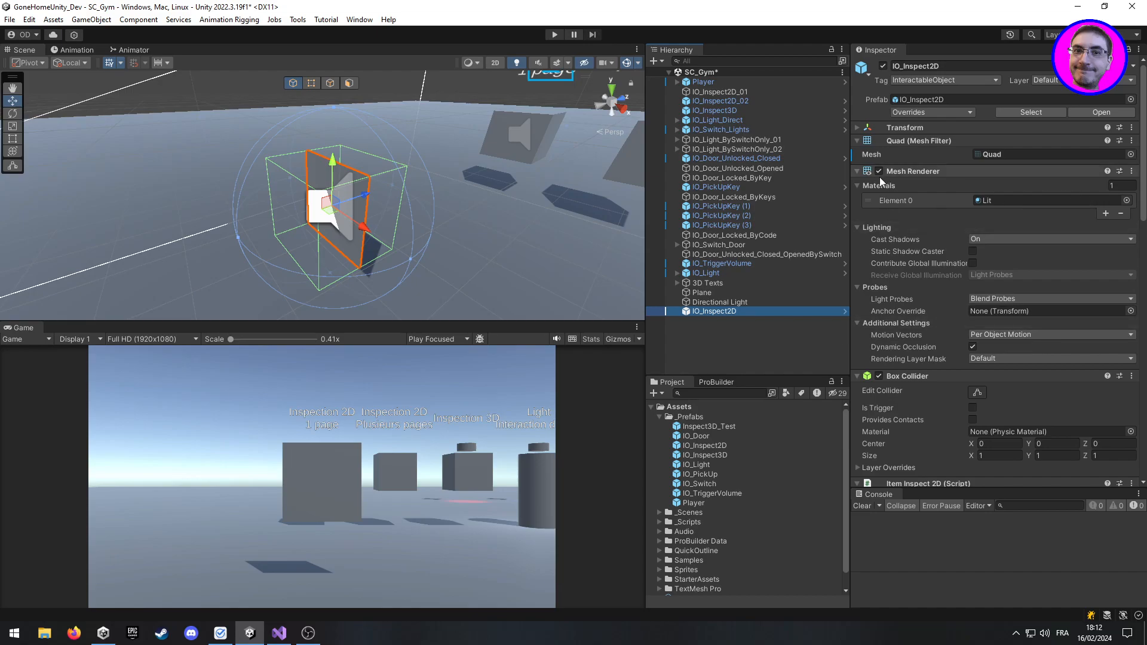
left_click(859, 172)
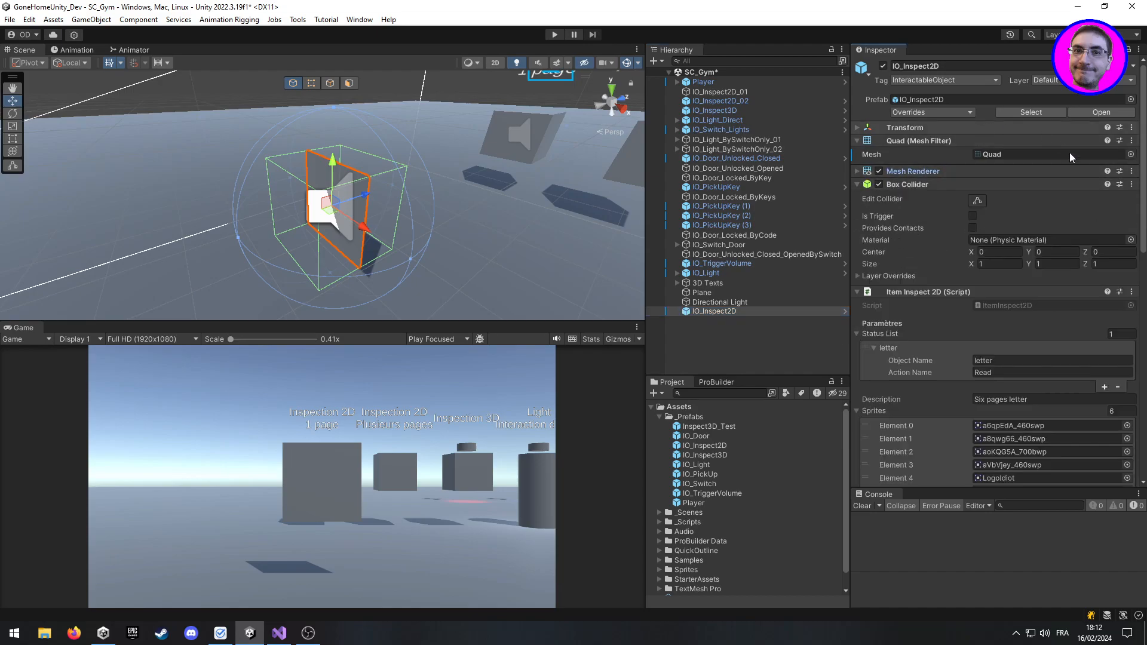
left_click(858, 142)
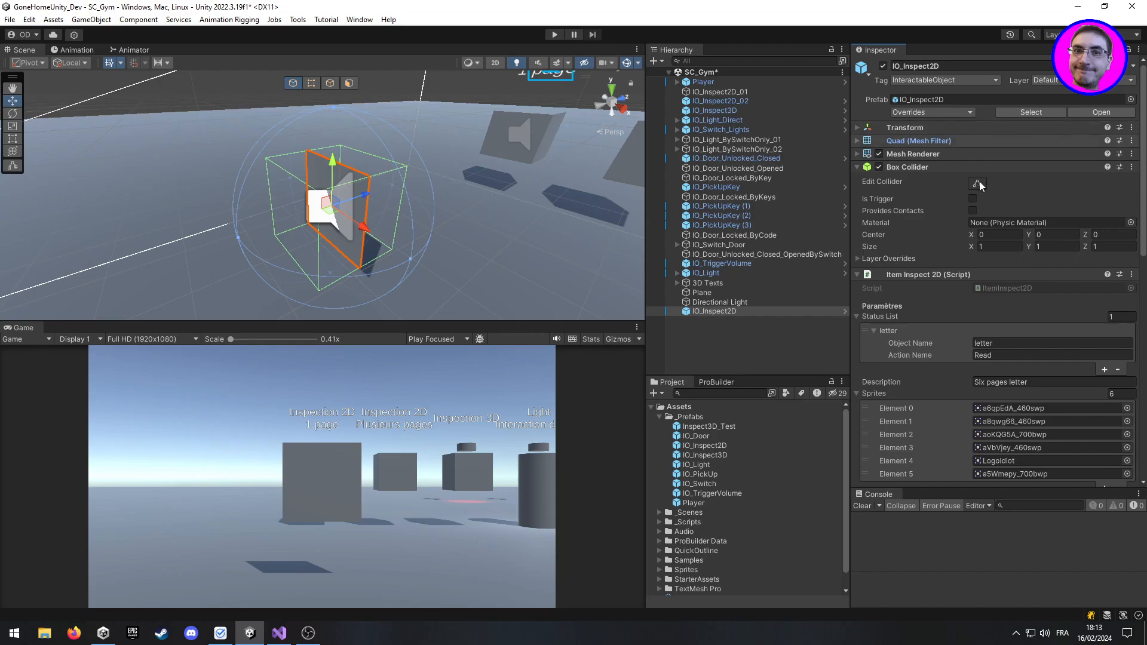
left_click(864, 128)
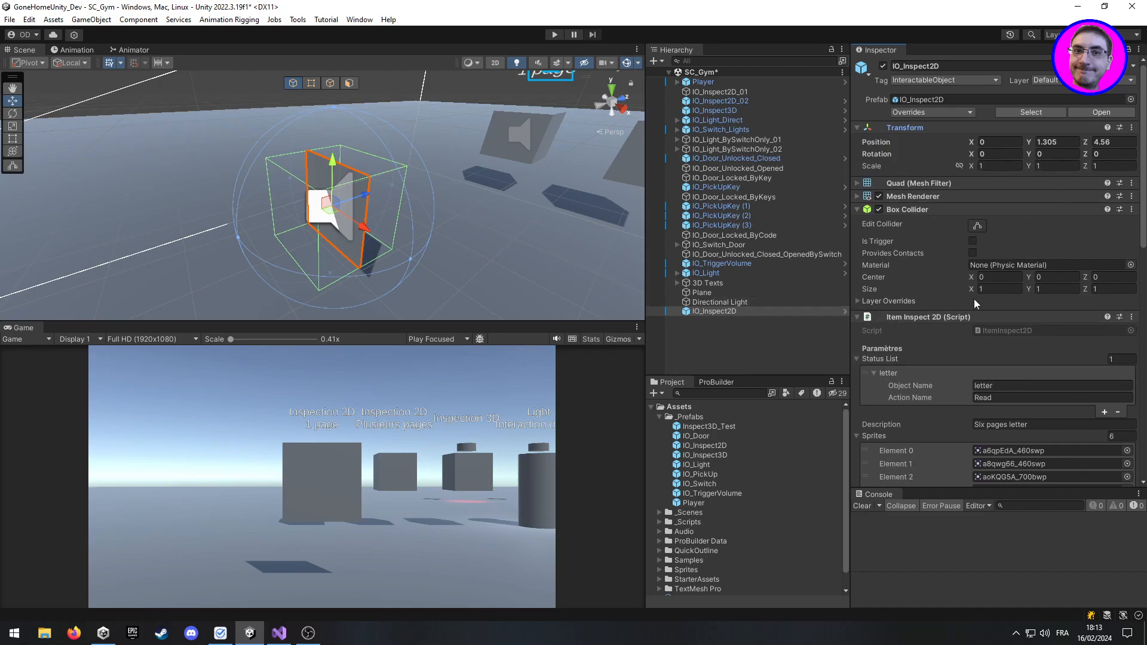
Try changing the Box Collider's X size, set it back to 1, and revert the size override to the prefab value
left_click_drag(972, 289, 1009, 292)
left_click(1009, 289)
type("1")
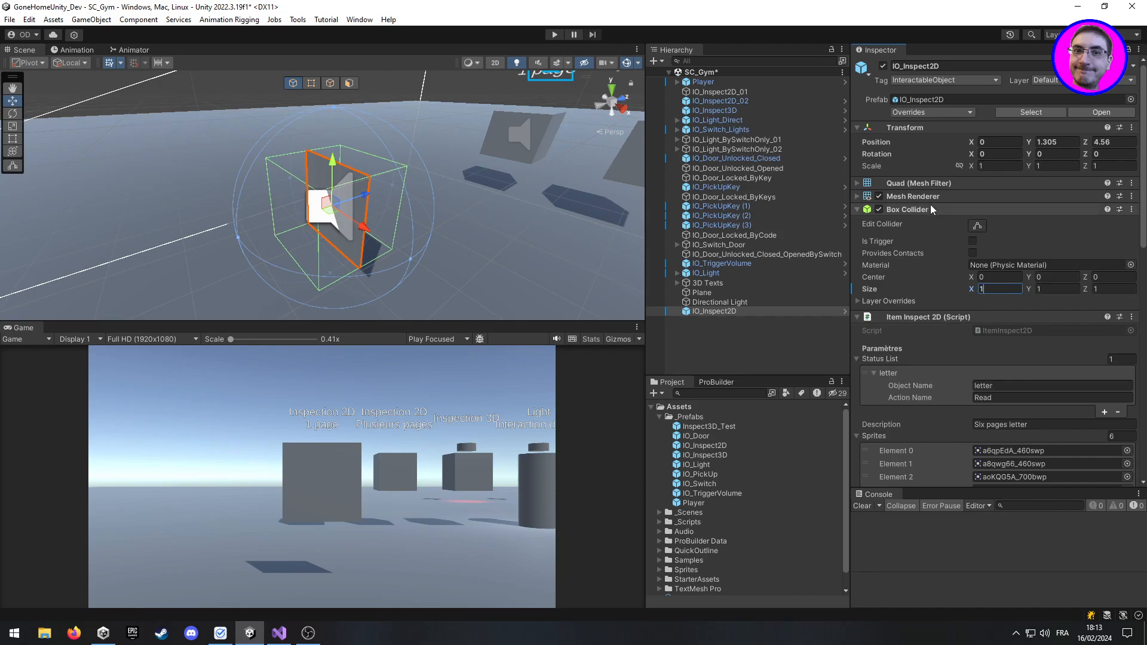
right_click(879, 290)
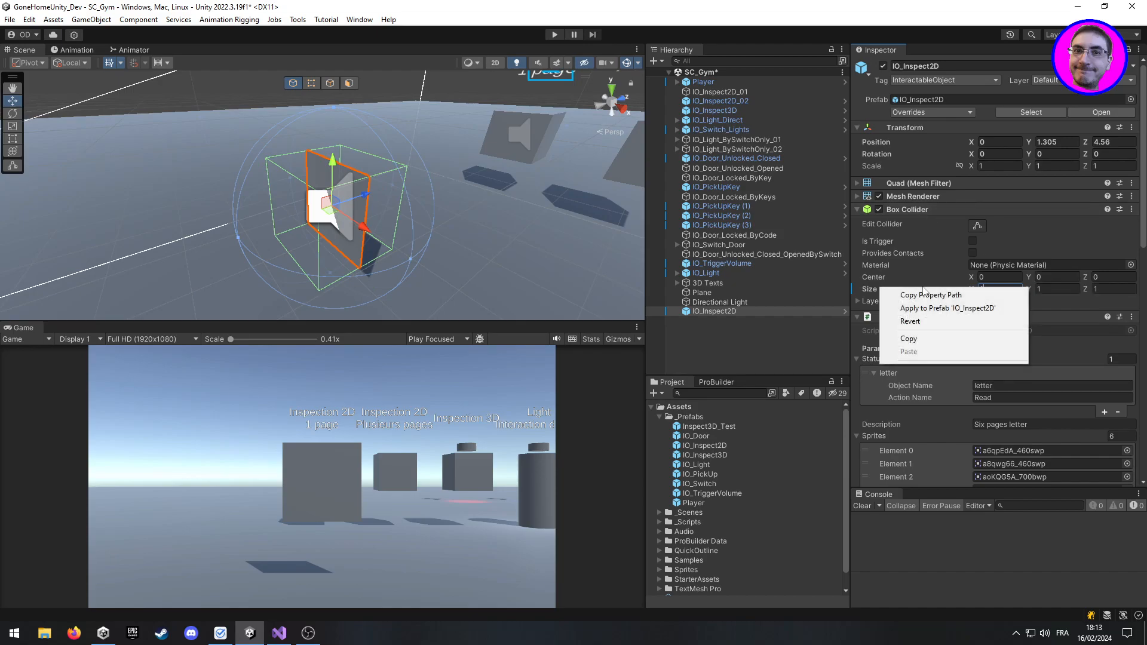
left_click(926, 324)
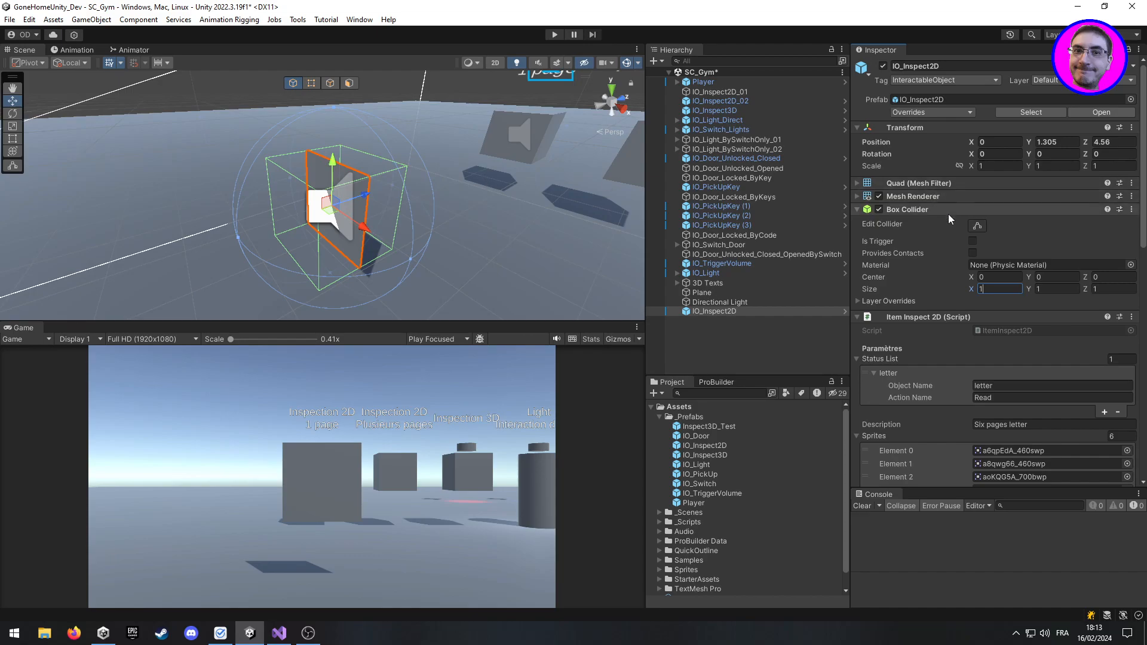
Toggle the Box Collider off and on, and remove that component from IO_Inspect2D
left_click(879, 209)
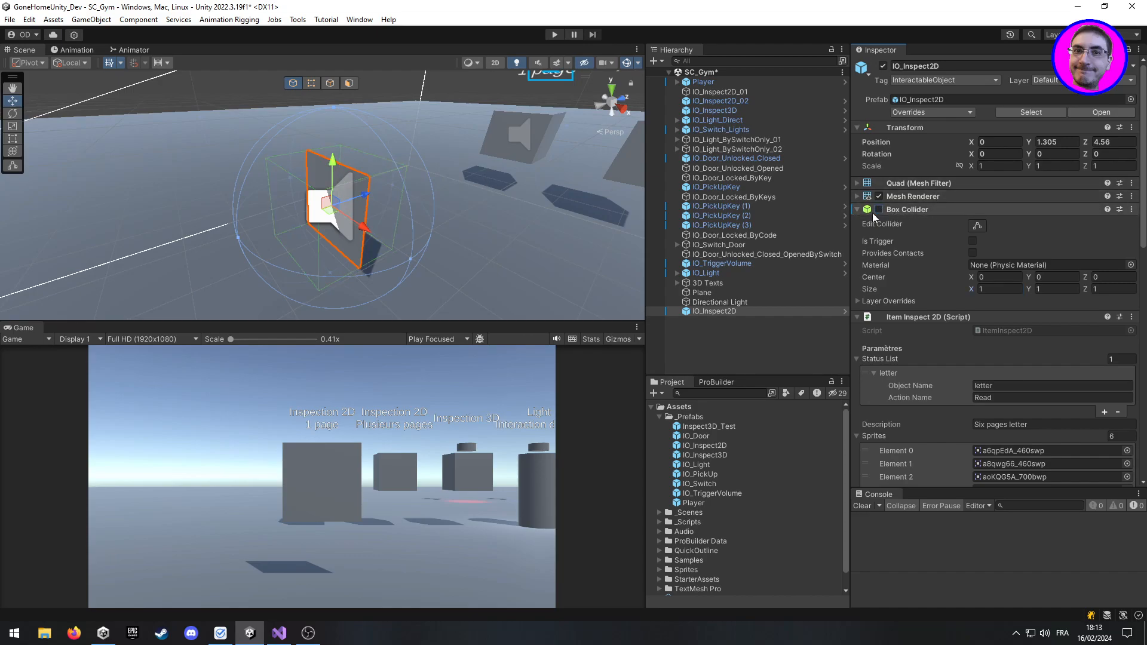
left_click(878, 210)
left_click(1131, 209)
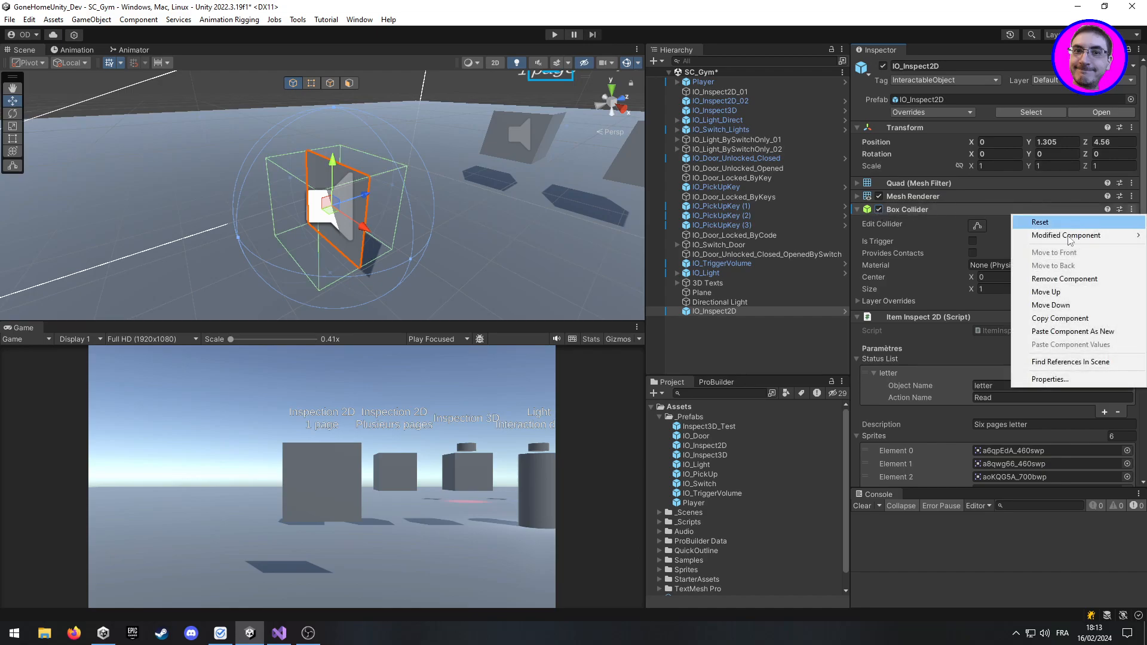
left_click(1082, 279)
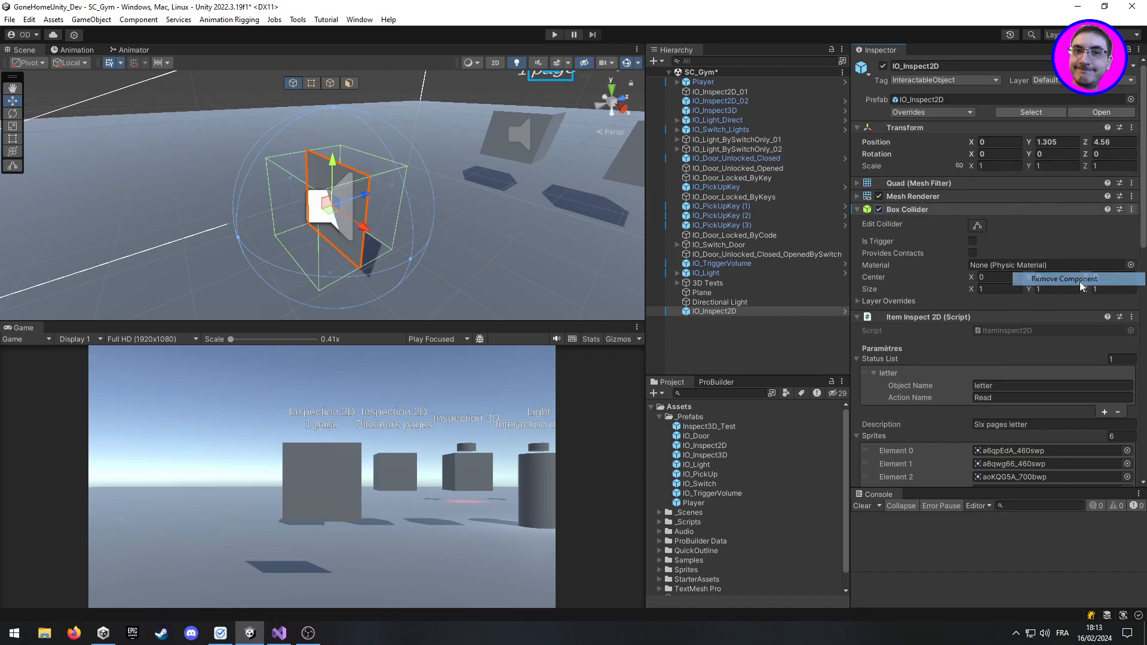
Add a Mesh Collider component to the IO_Inspect2D object
scroll(988, 231, "down", 10)
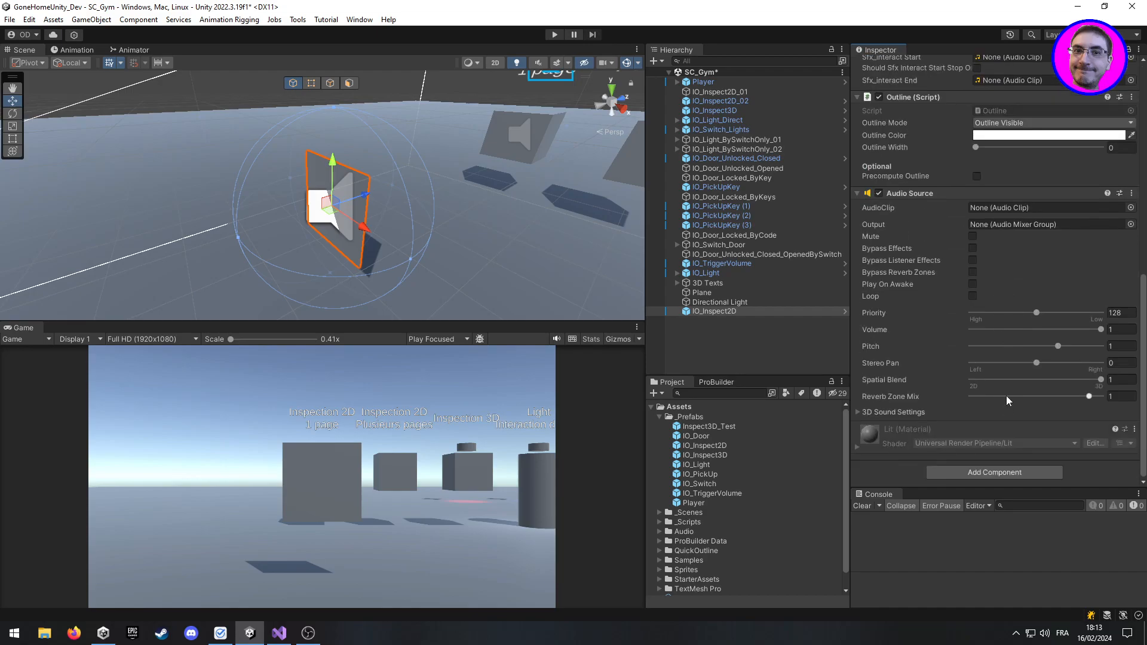
left_click(995, 472)
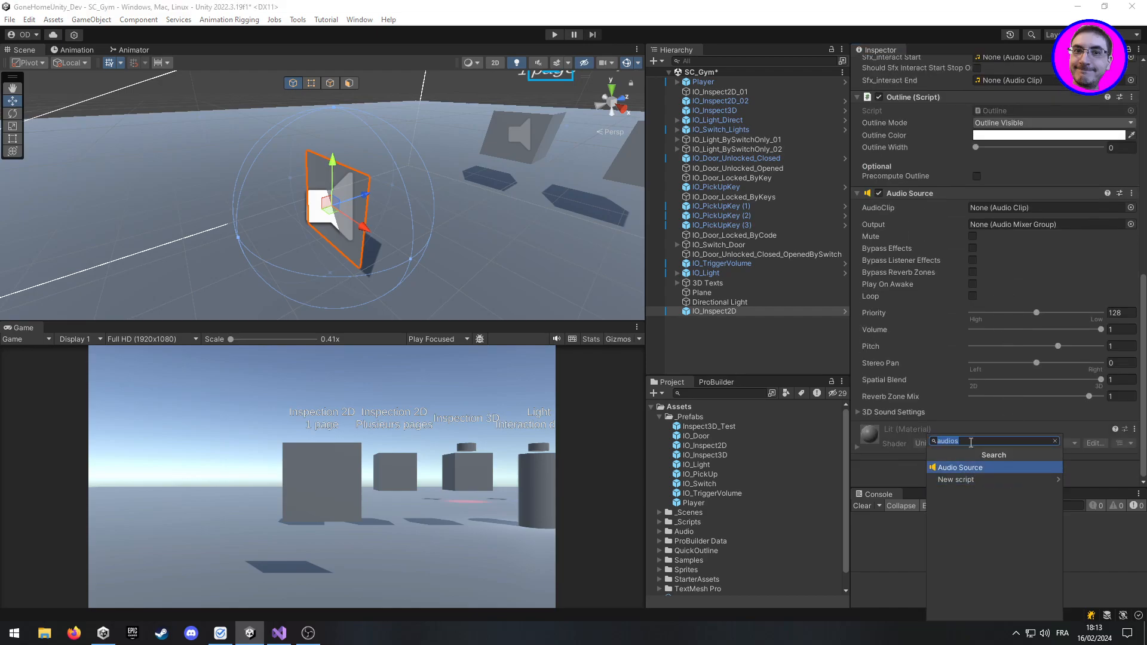
type("collider")
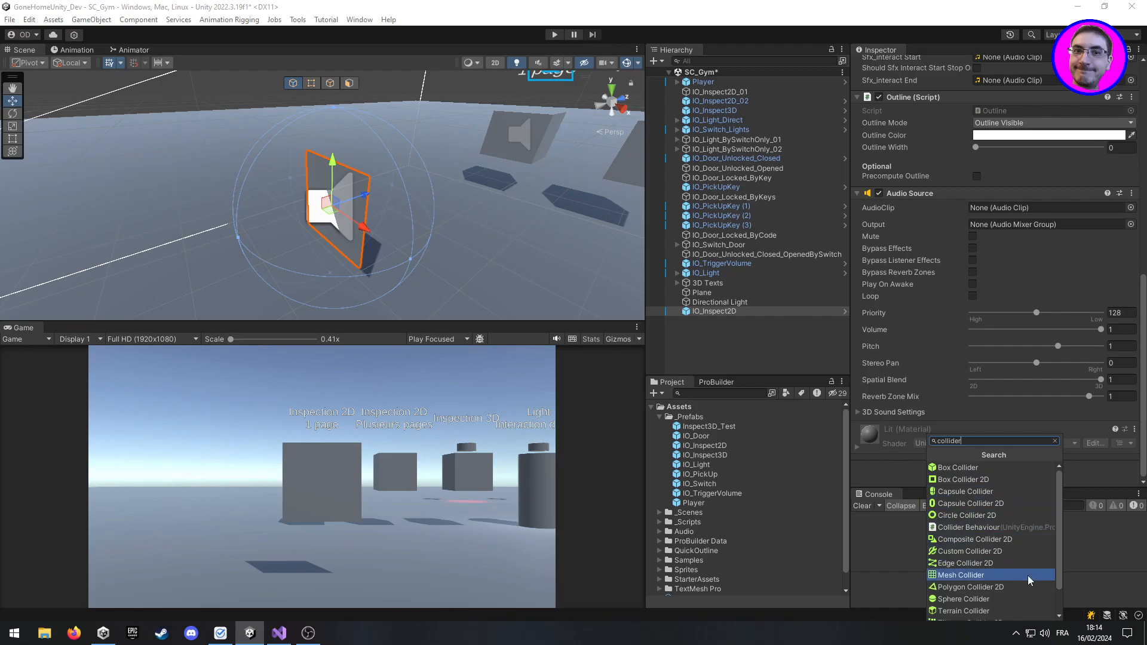
scroll(1022, 575, "down", 1)
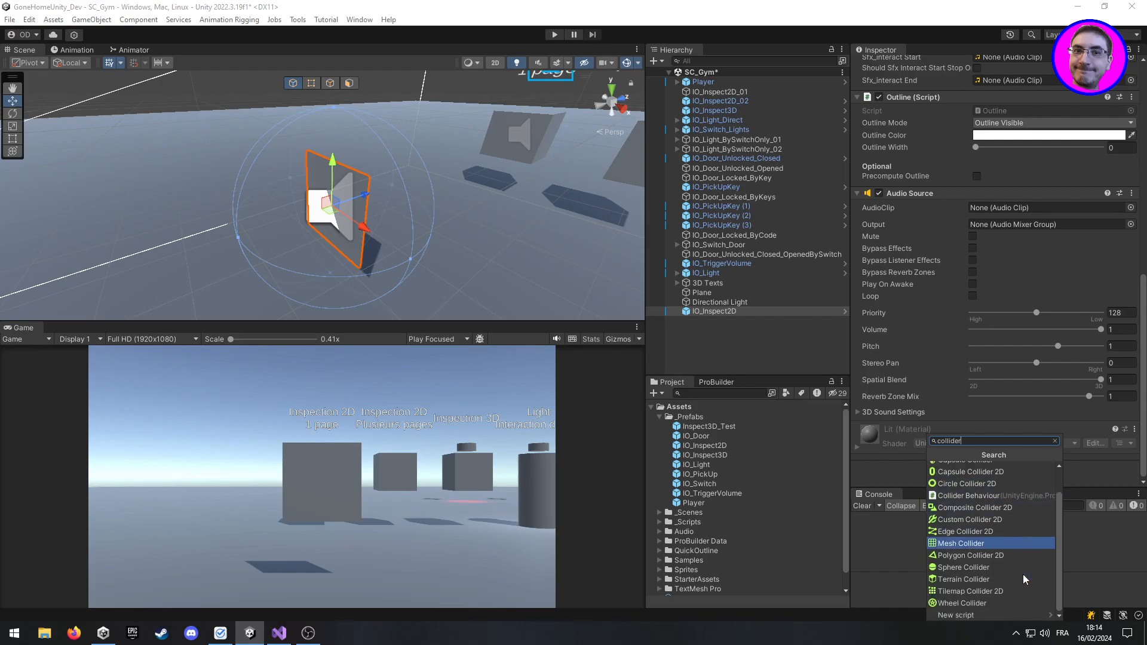
left_click(1009, 544)
Reselect IO_Inspect2D and expand the settings of its new Mesh Collider component
scroll(369, 197, "up", 2)
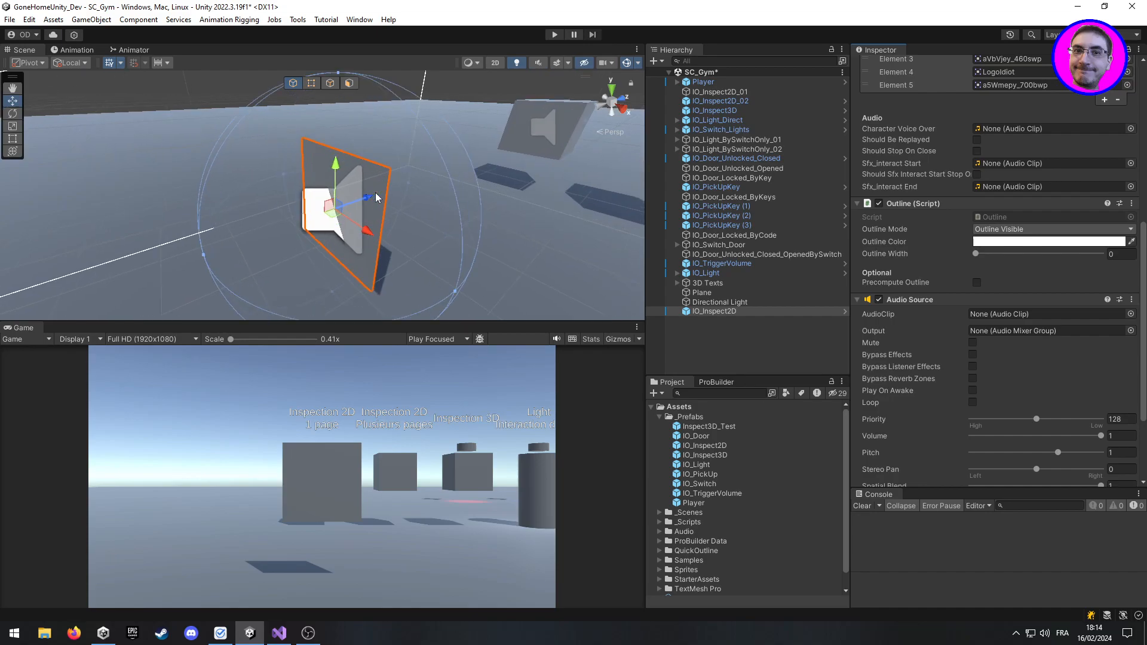
scroll(1027, 360, "down", 3)
left_click(879, 415)
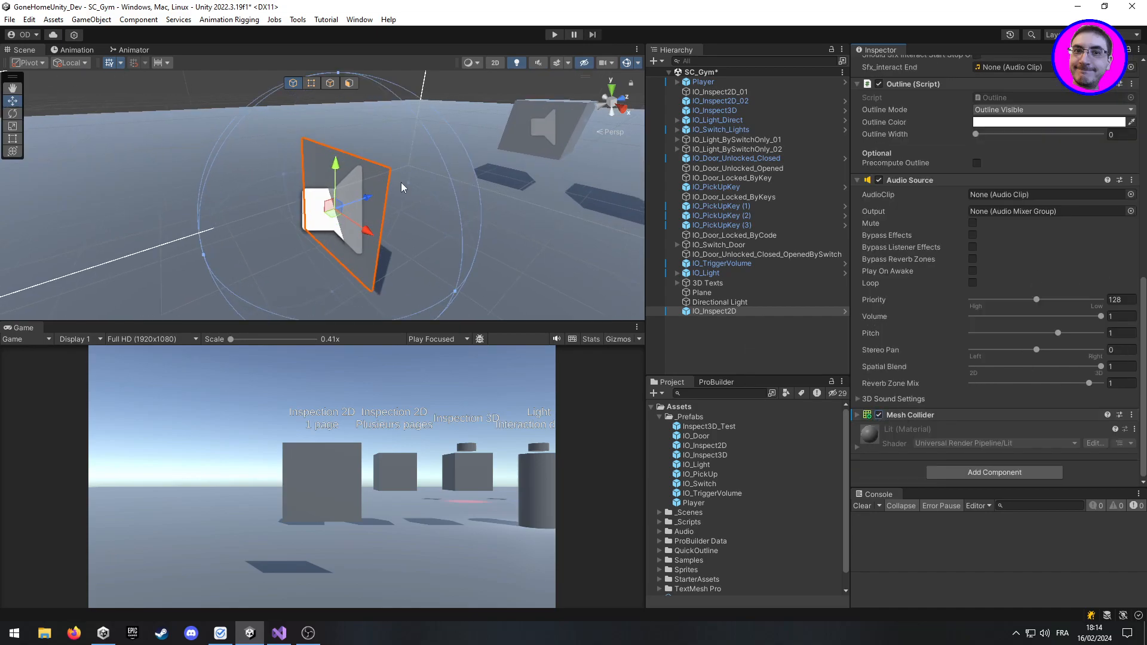
left_click(735, 364)
left_click(714, 312)
scroll(883, 368, "down", 8)
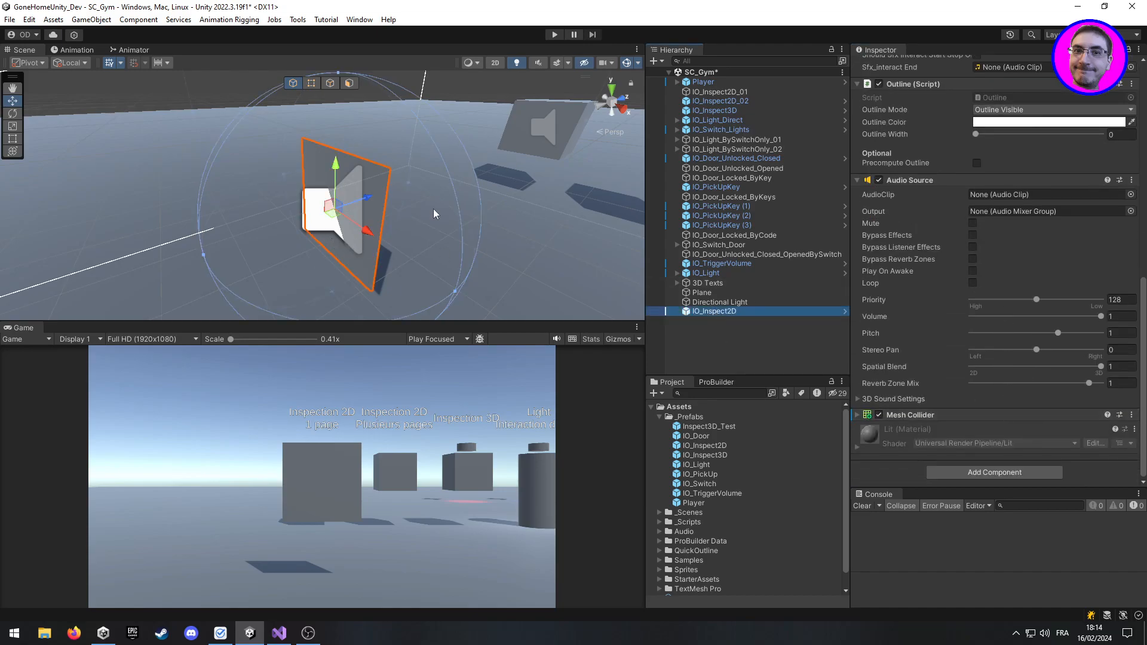
left_click(858, 415)
scroll(984, 398, "down", 3)
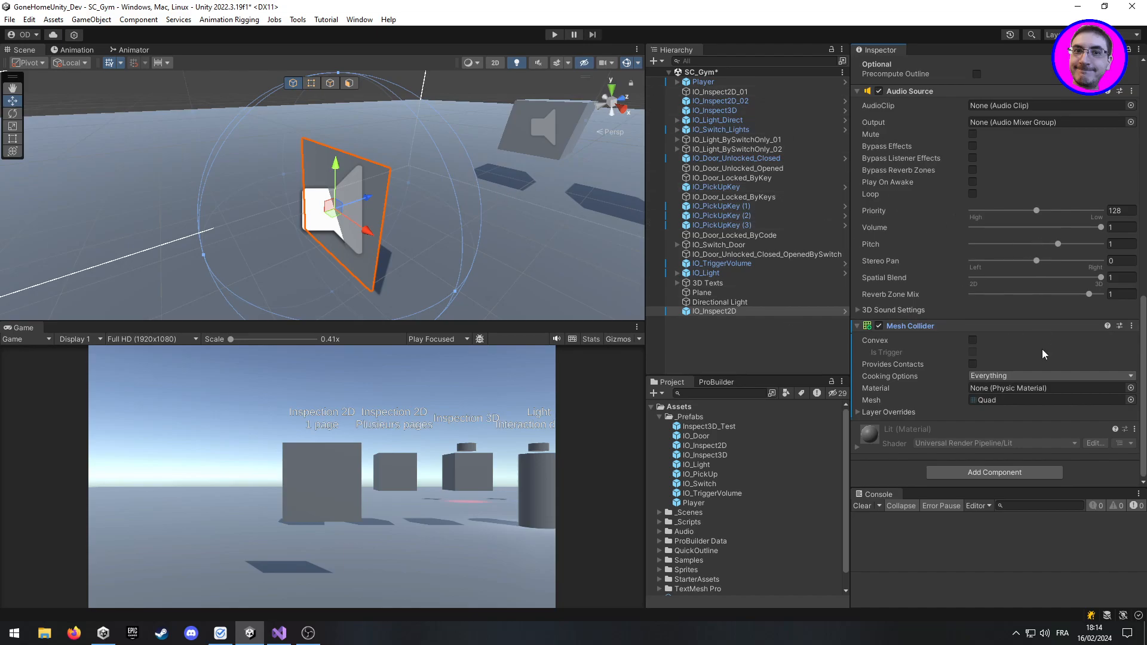
Remove the Mesh Collider from IO_Inspect2D, restore its removed Box Collider from the prefab, and collapse that component
left_click(1132, 325)
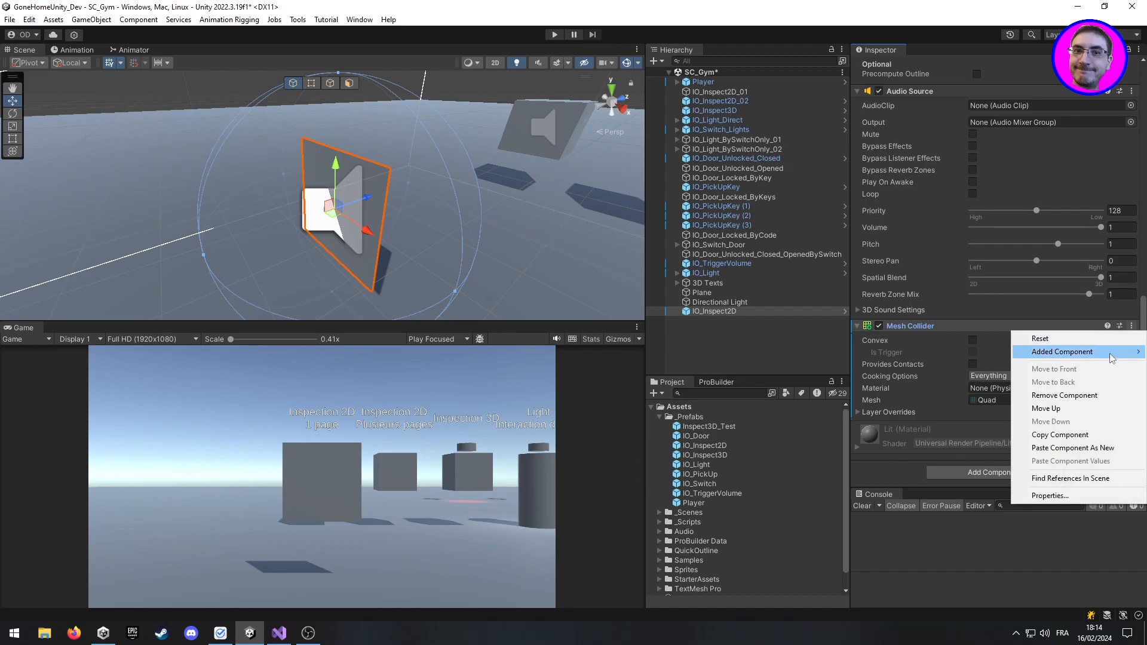
left_click(1046, 397)
scroll(1046, 321, "up", 10)
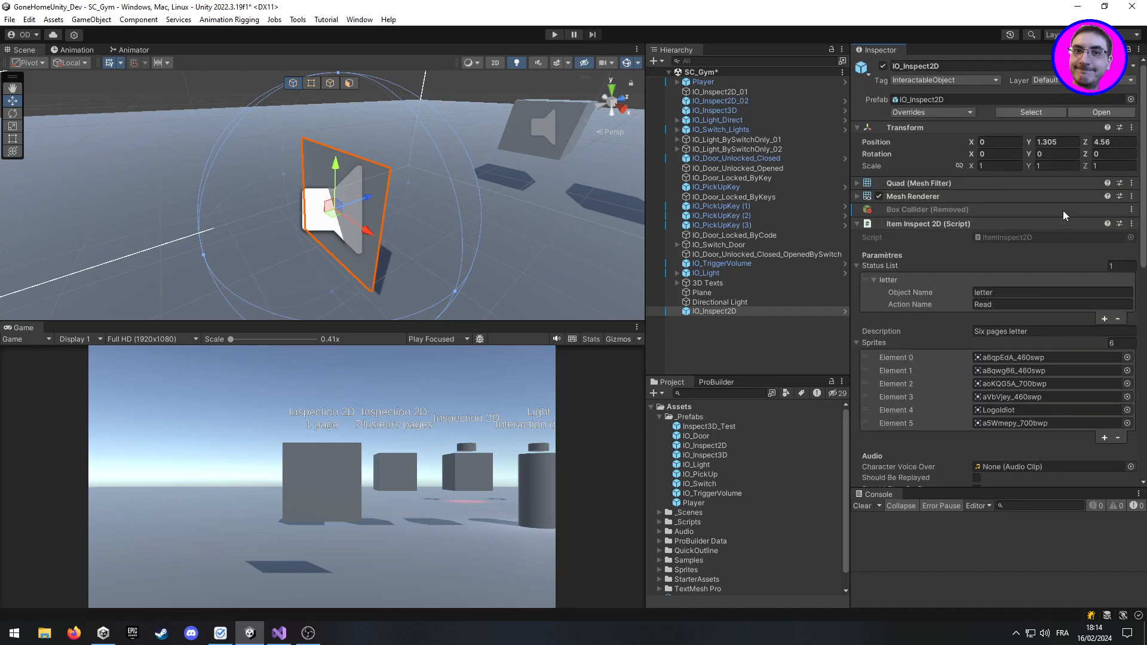
left_click(1130, 210)
mouse_move(1112, 224)
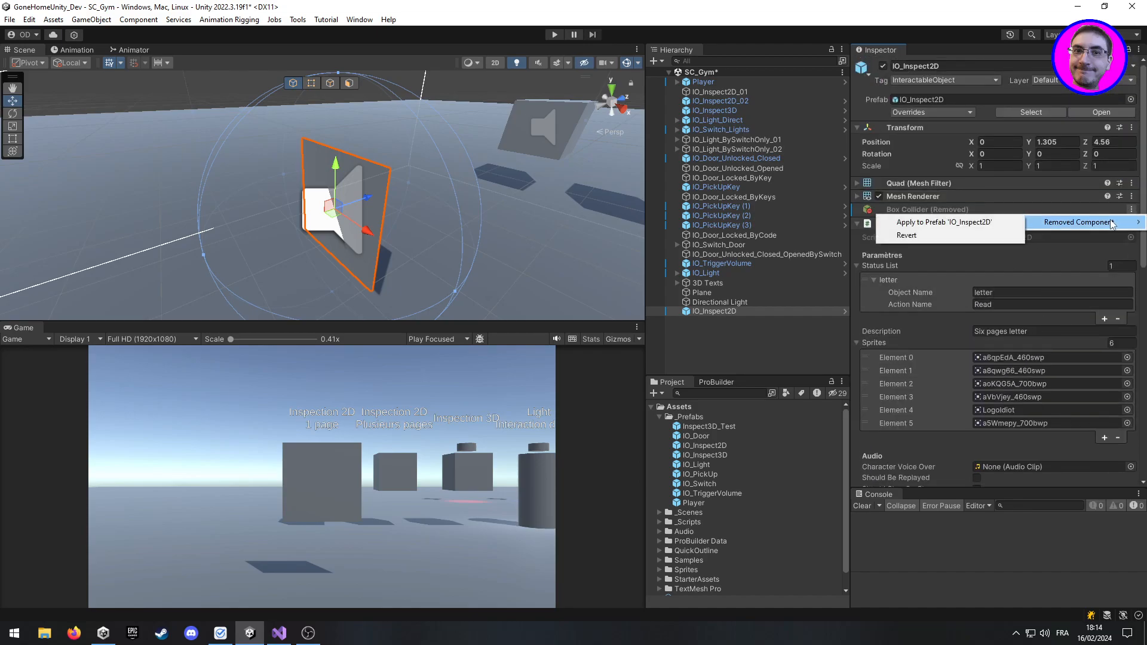
left_click(999, 236)
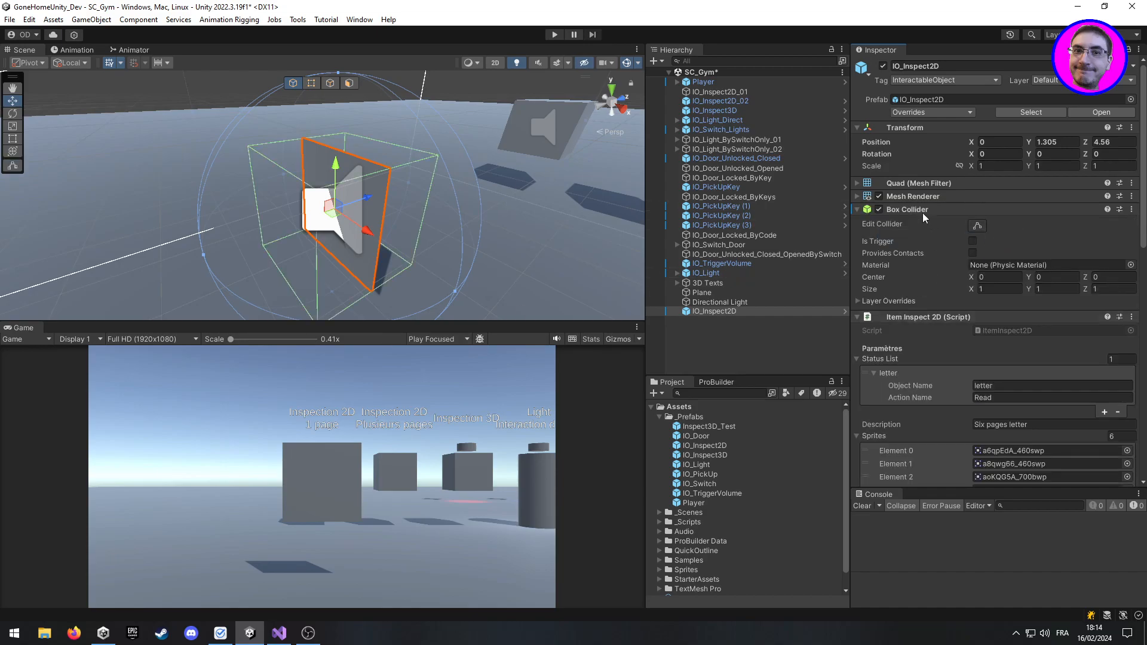
left_click(857, 210)
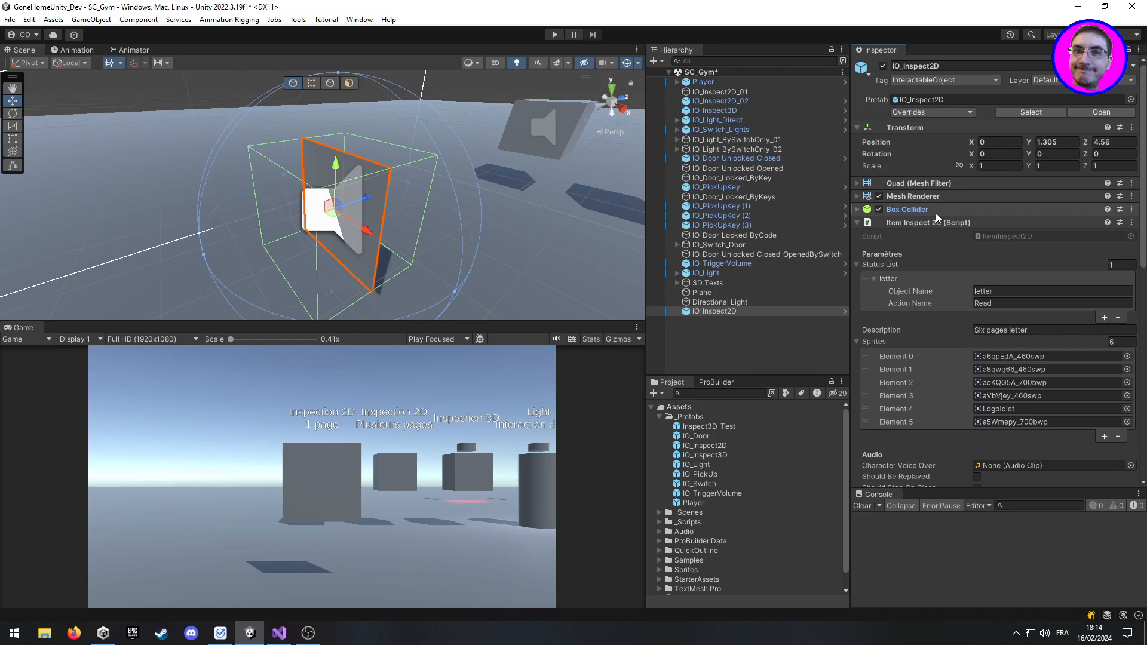
Examine the Status List entries in the Item Door script of IO_Door_Unlocked_Closed, and return to IO_Inspect2D
scroll(932, 260, "down", 2)
scroll(932, 259, "down", 4)
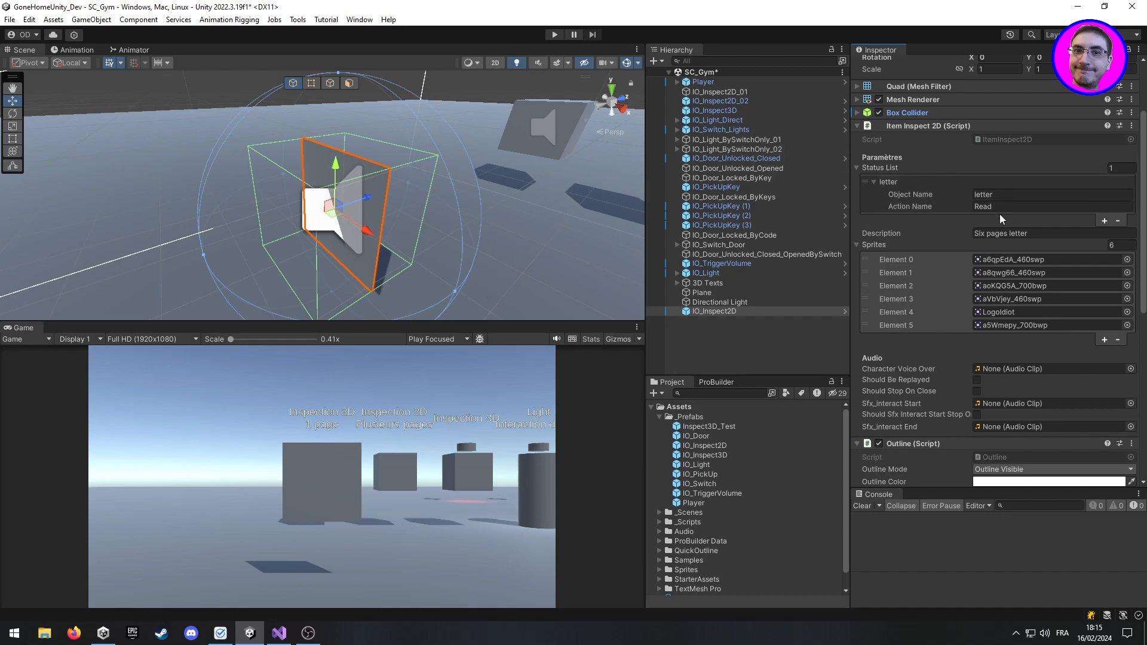
right_click_drag(503, 217, 750, 178)
right_click_drag(594, 195, 639, 177)
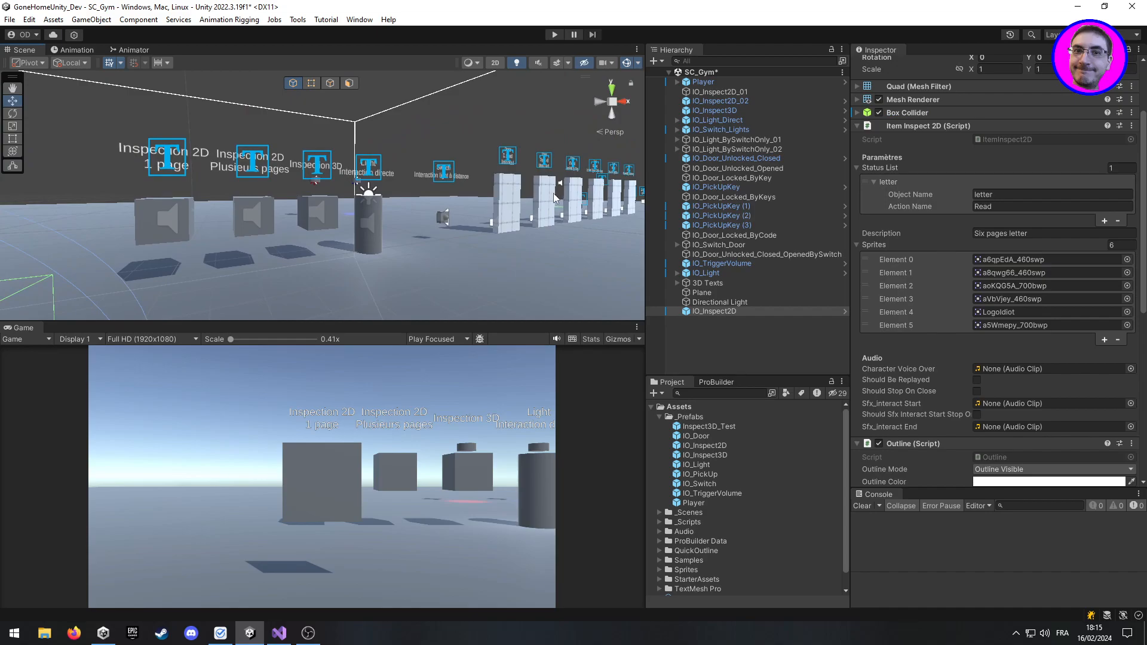
left_click(782, 159)
scroll(1035, 273, "up", 1)
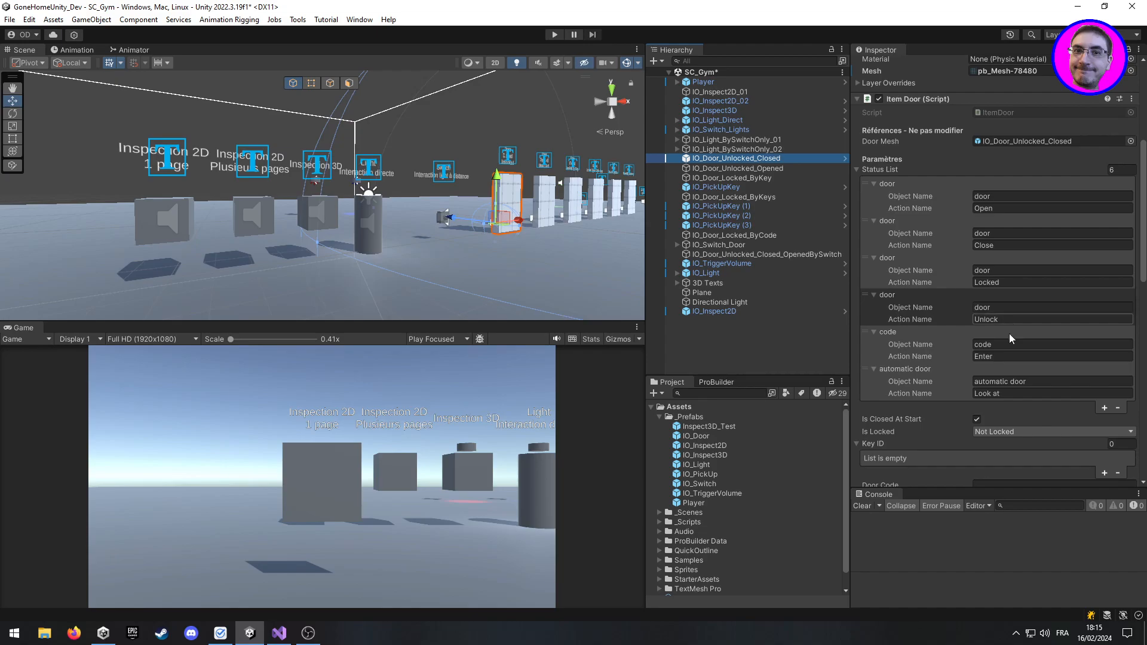
left_click(779, 313)
scroll(1036, 335, "up", 5)
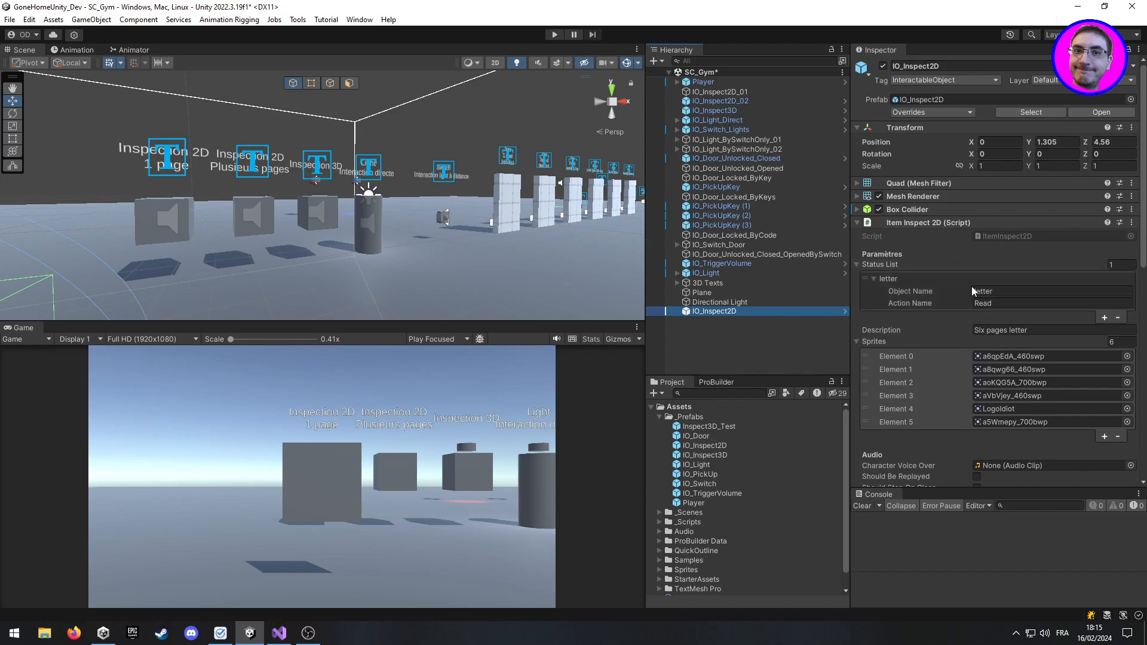
Try adding a second letter entry to the Status List of the Item Inspect 2D script, and remove it
scroll(1011, 306, "down", 1)
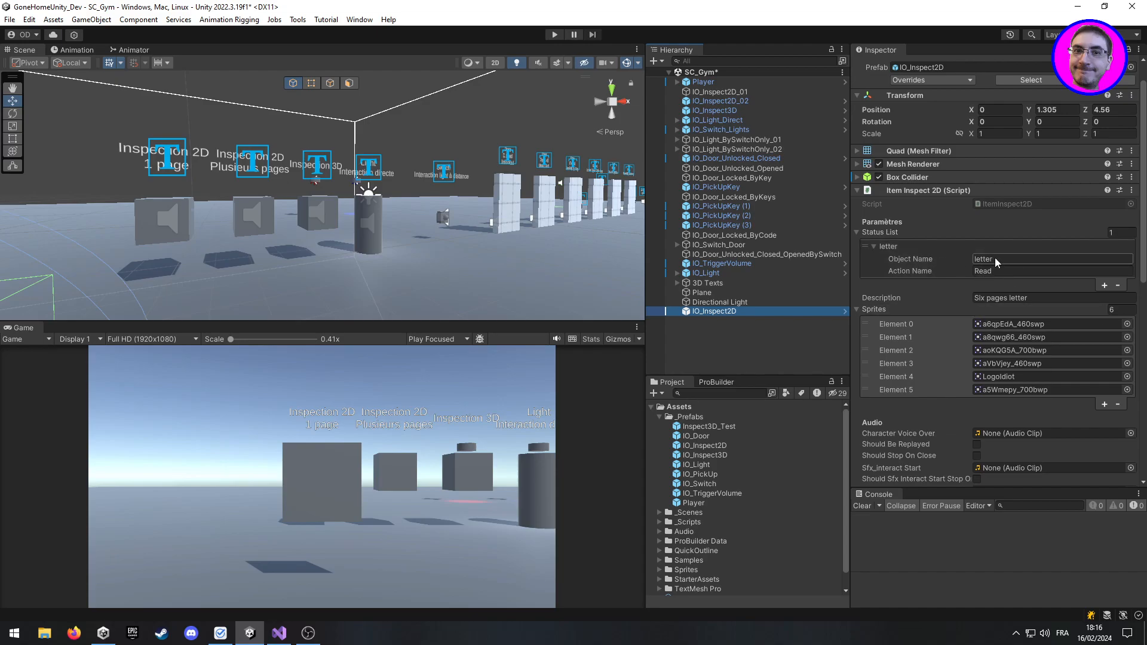
left_click(1104, 285)
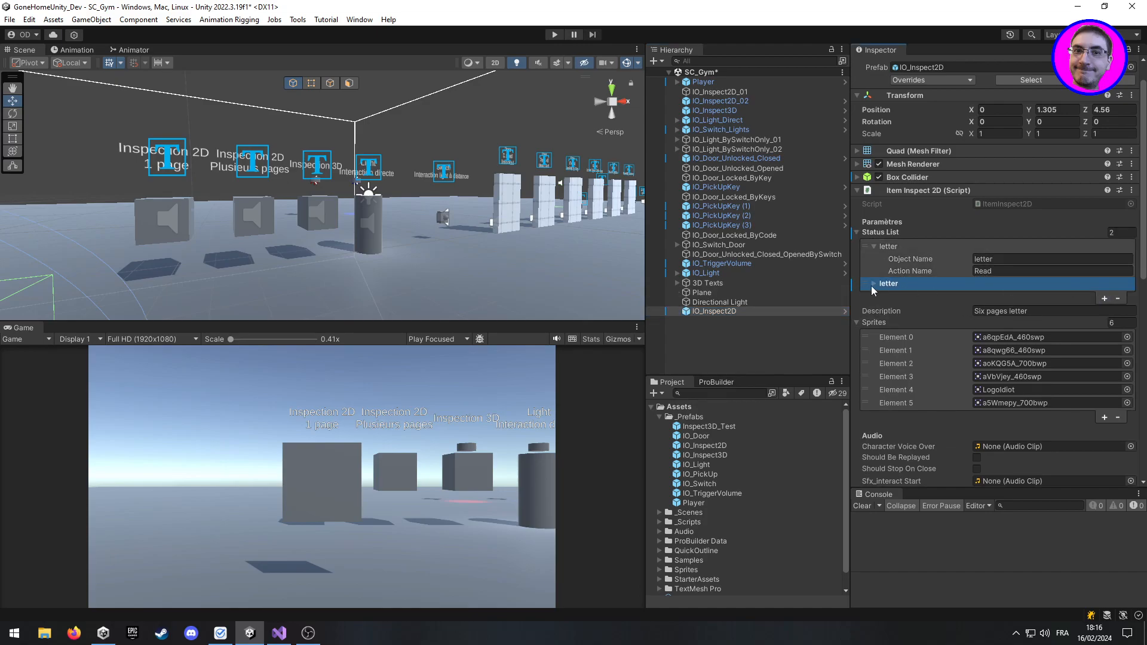
left_click(874, 284)
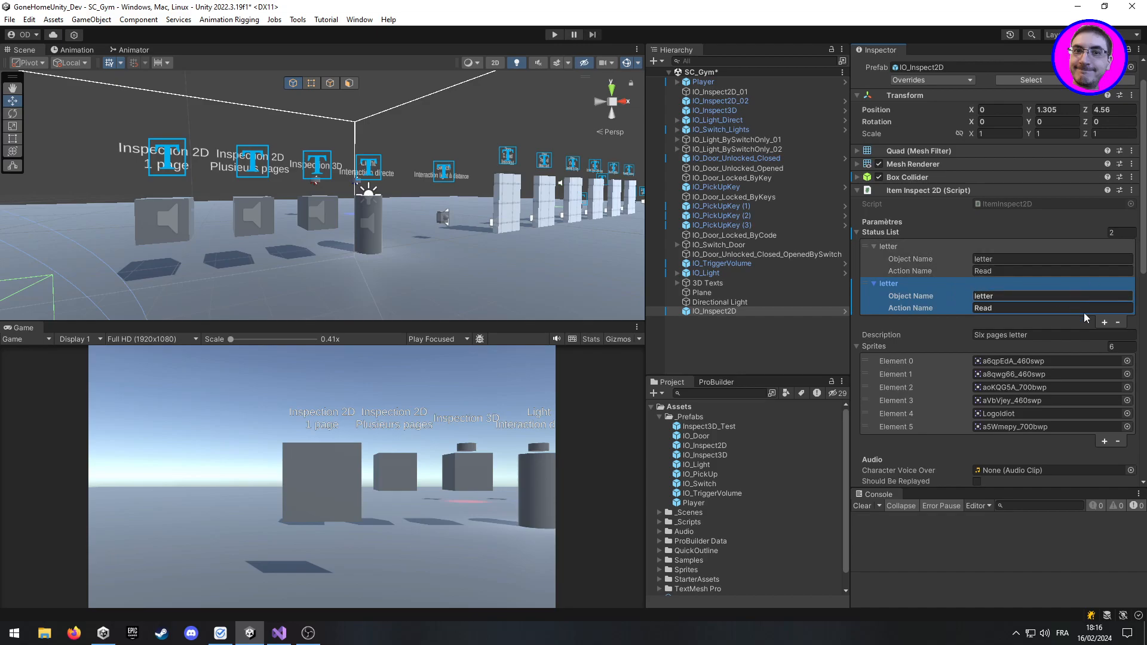
left_click(1115, 322)
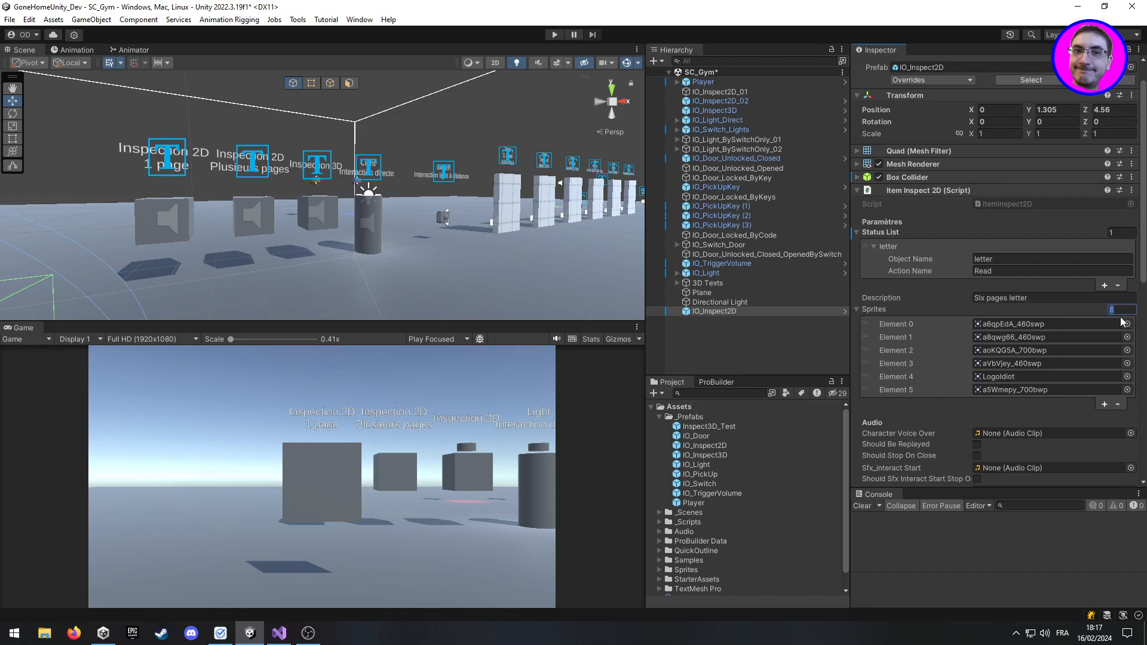
Try reducing the Sprites list to a size of 1, and undo the change
type("1")
key("Return")
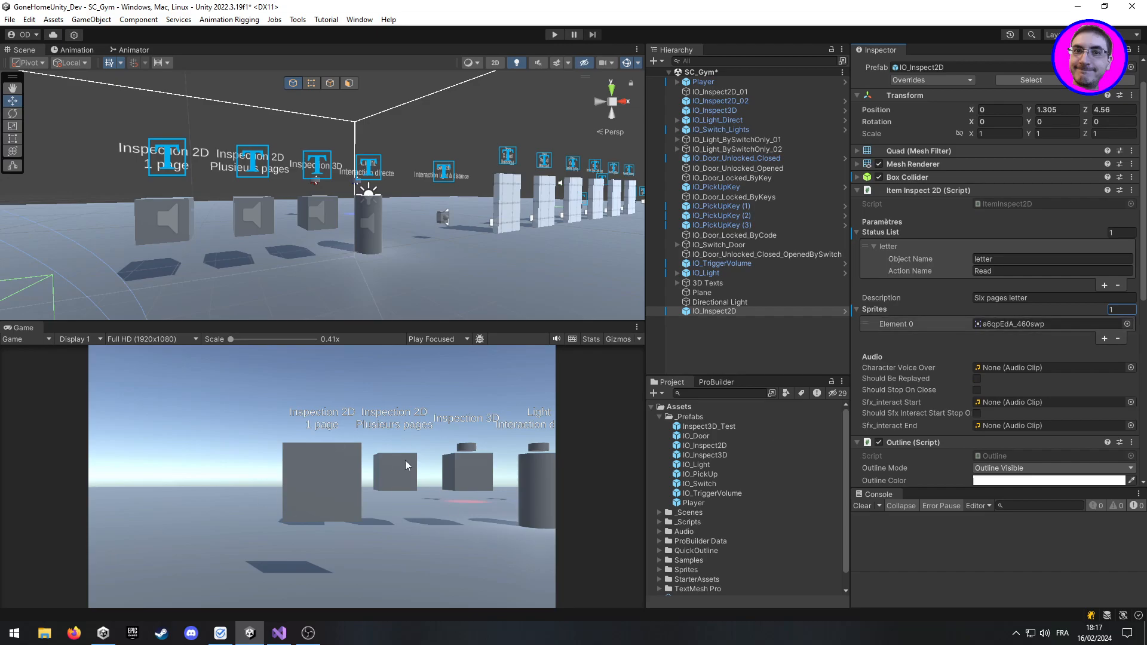
key("ctrl+z")
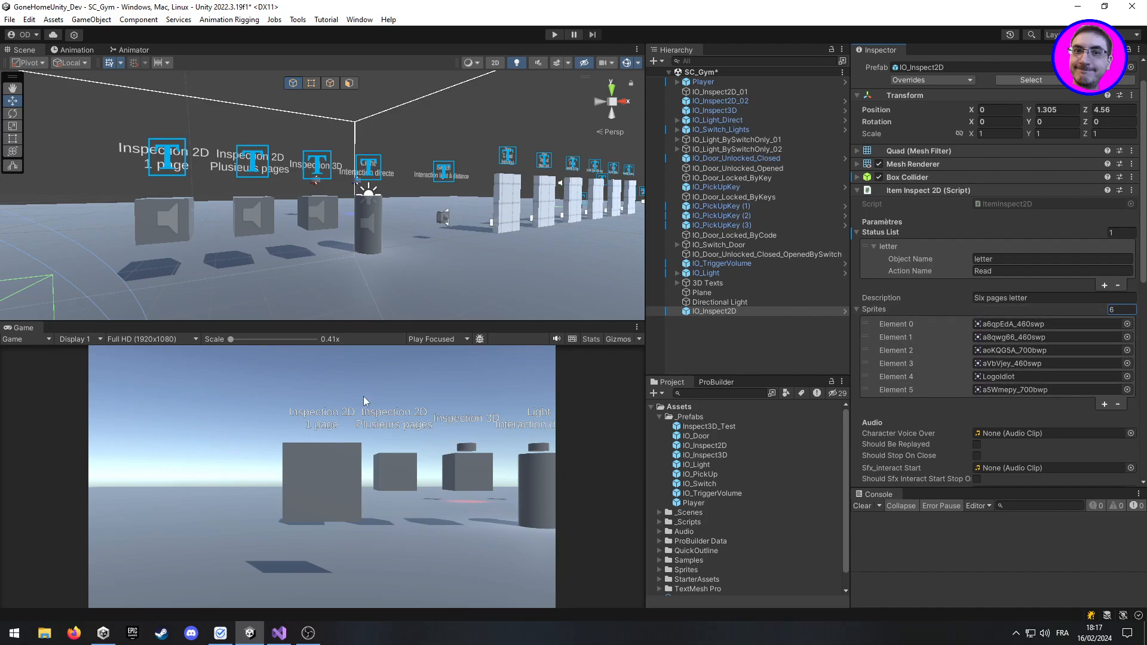
Empty the Sprites list of the Item Inspect 2D script by setting its size to 0
left_click(1122, 310)
type("0")
key("Return")
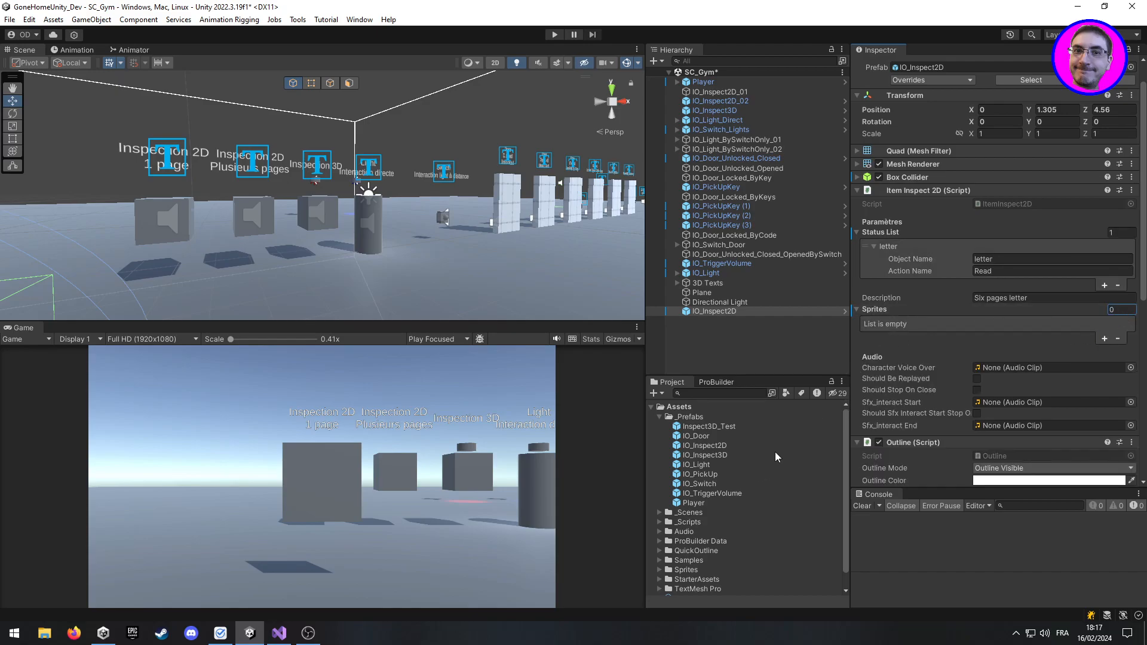
Add a5Wmepy_700bwp, a6qpEdA_460swp and a8qwg66_460swp from the Sprites folder to the Sprites list one at a time
scroll(759, 508, "down", 1)
left_click(660, 553)
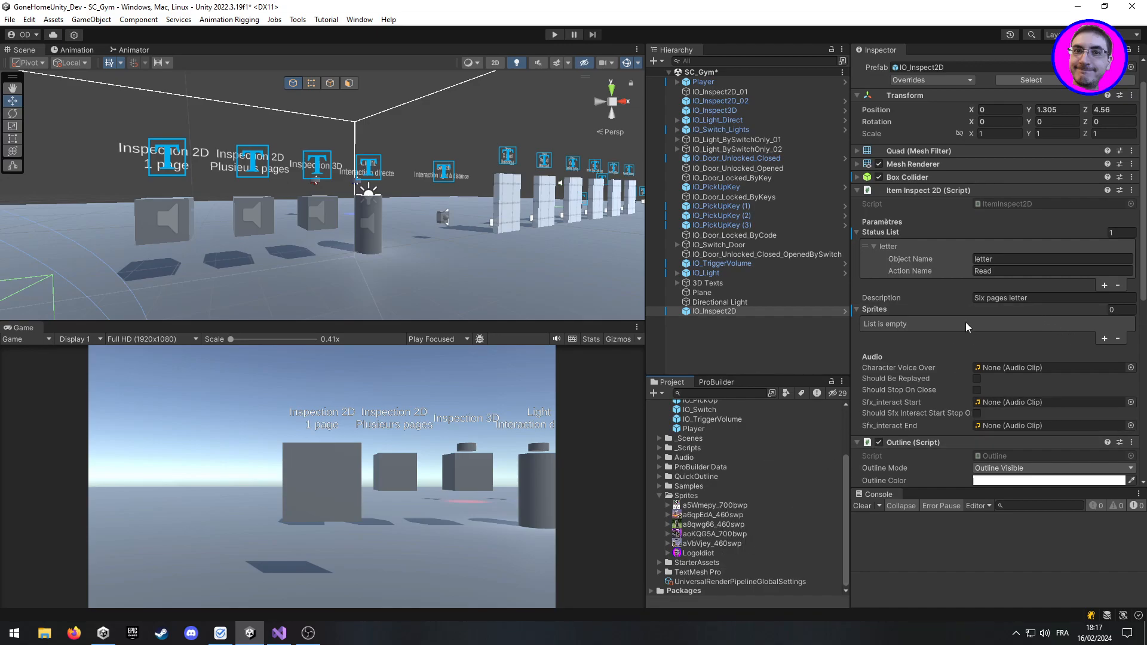
left_click_drag(743, 505, 895, 305)
left_click(986, 347)
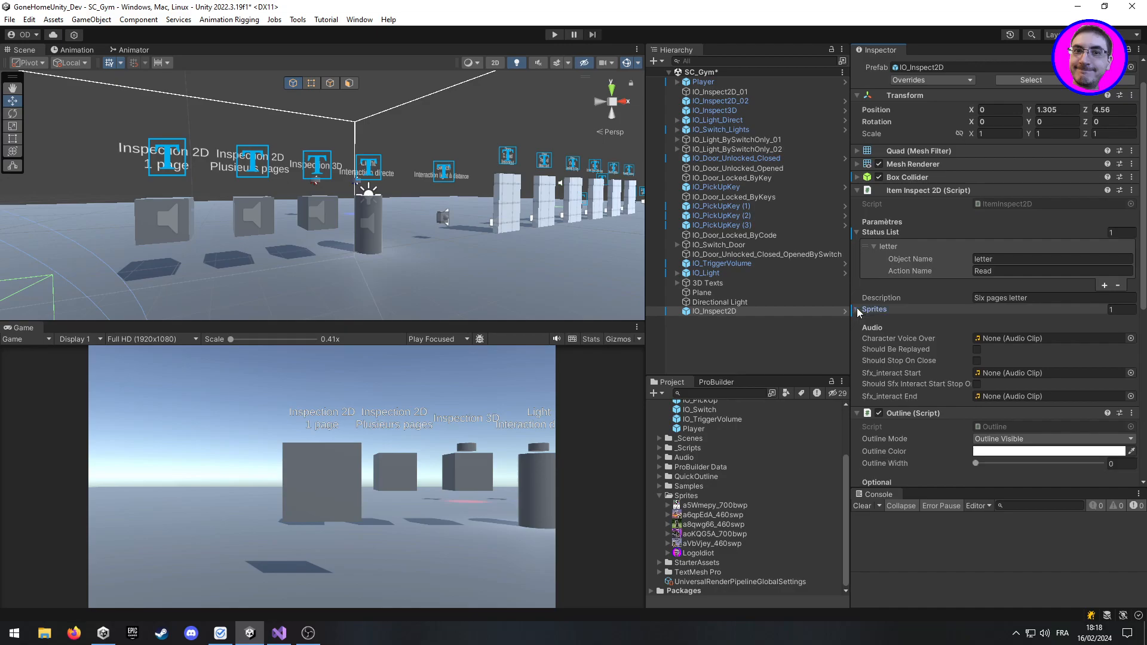
left_click_drag(732, 515, 958, 310)
left_click_drag(735, 523, 959, 311)
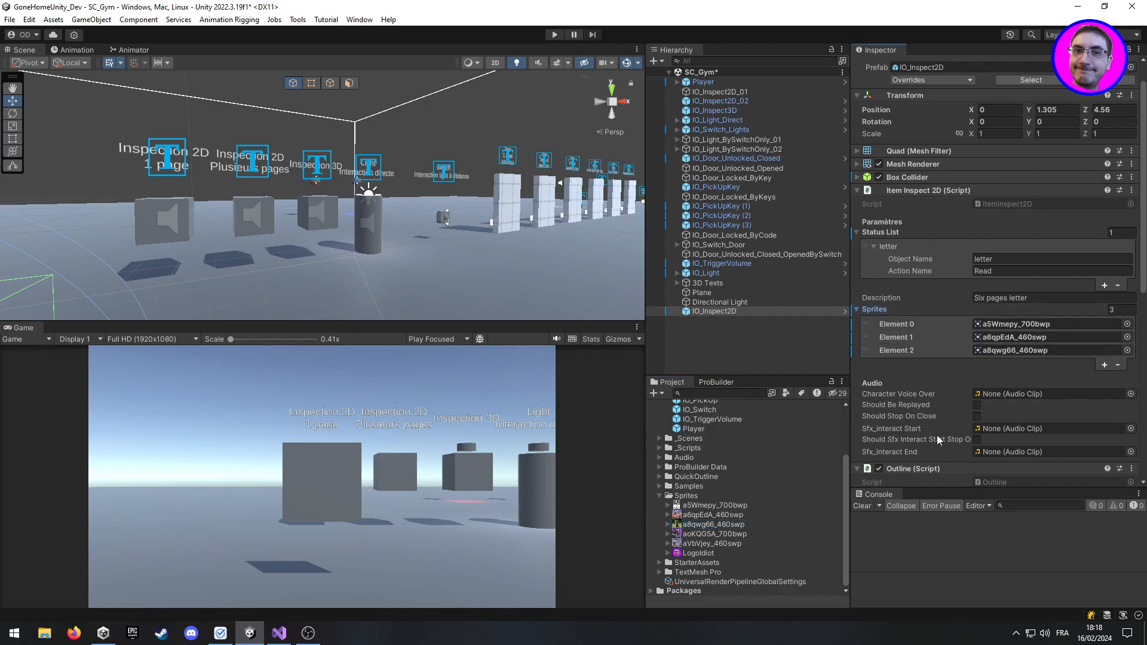
Clear the three added sprites by resetting the Sprites list size to 0
left_click(1121, 311)
type("0")
key("Return")
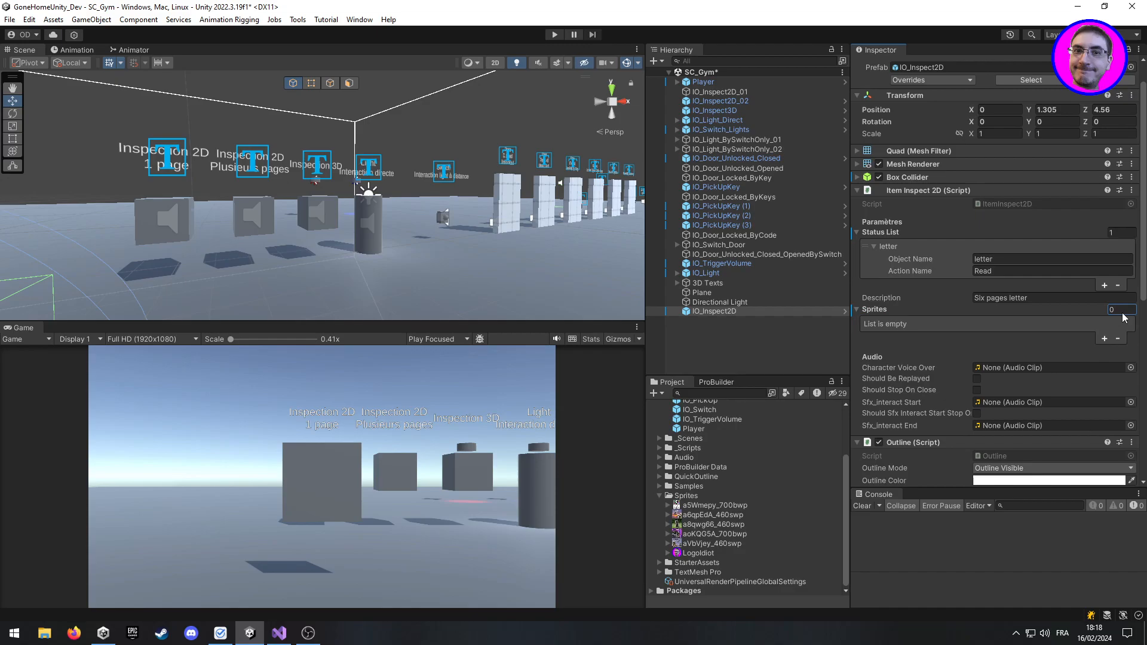
left_click(1029, 558)
scroll(1063, 321, "up", 2)
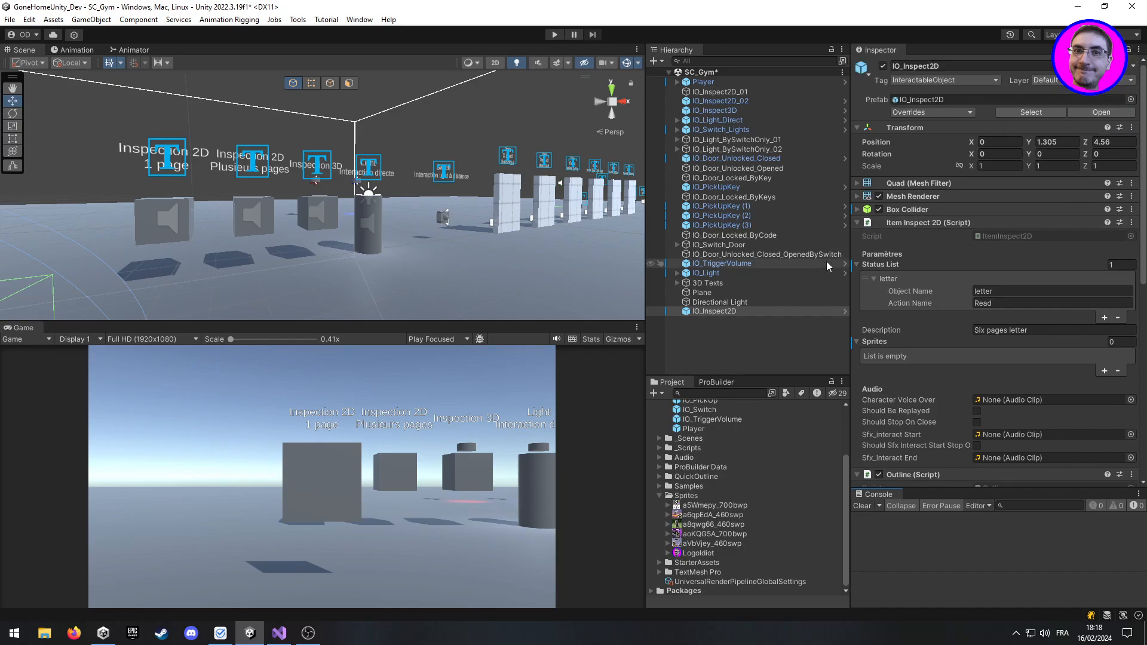
Lock the Inspector on IO_Inspect2D and test the lock by selecting several other scene objects
left_click(747, 312)
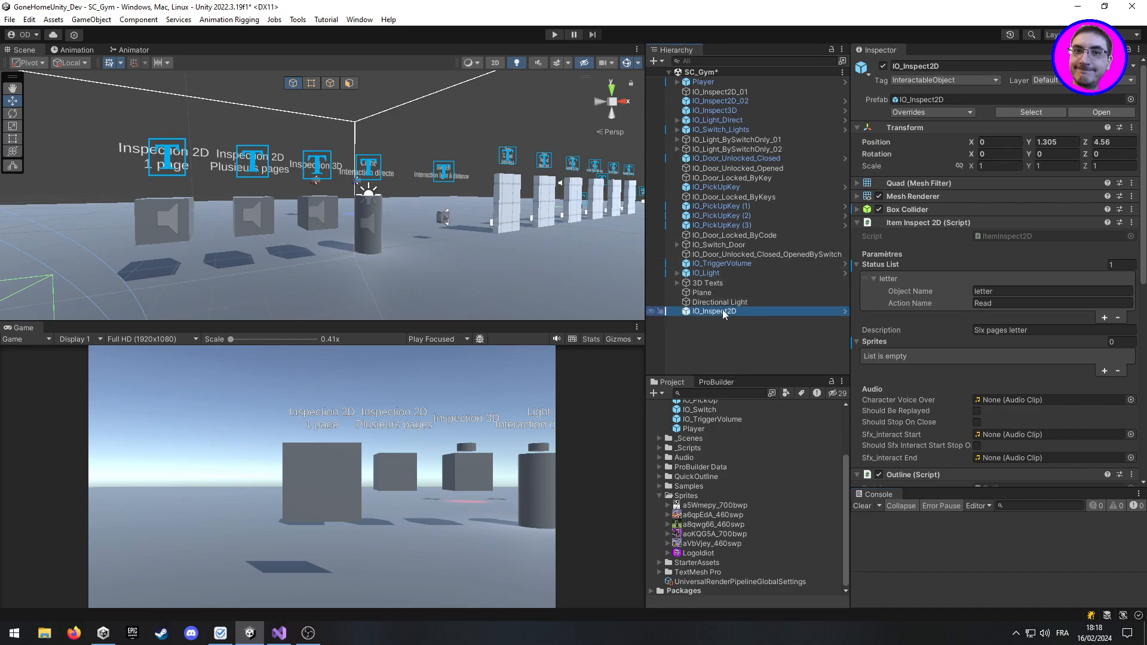
left_click(1129, 50)
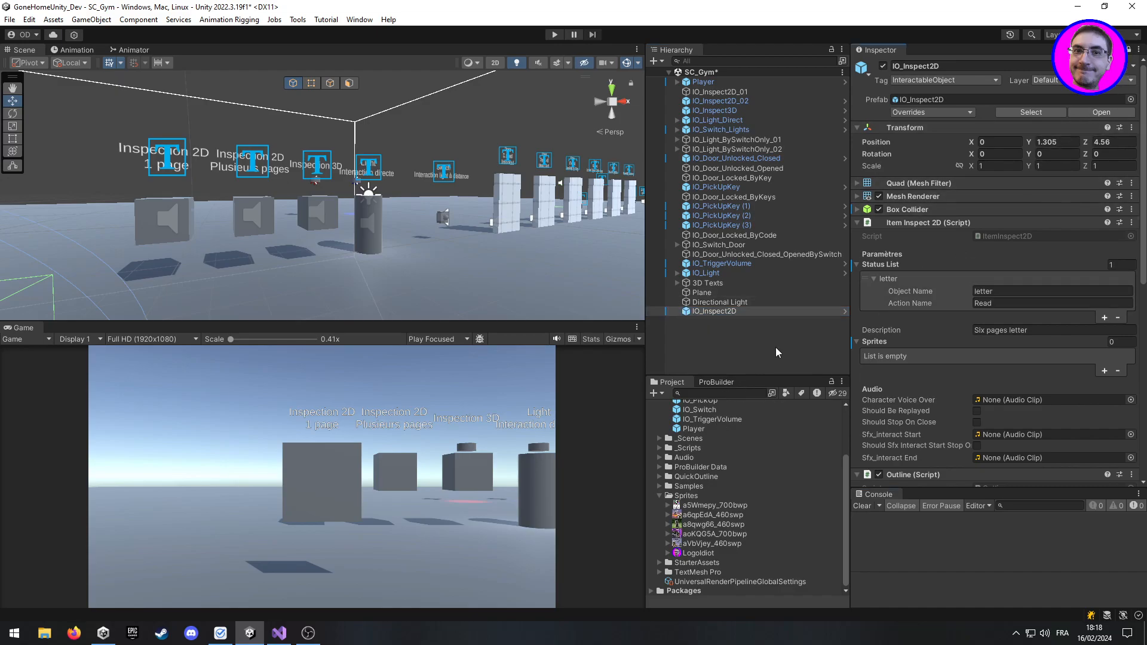
left_click(761, 178)
left_click(777, 130)
left_click(786, 101)
left_click(726, 312)
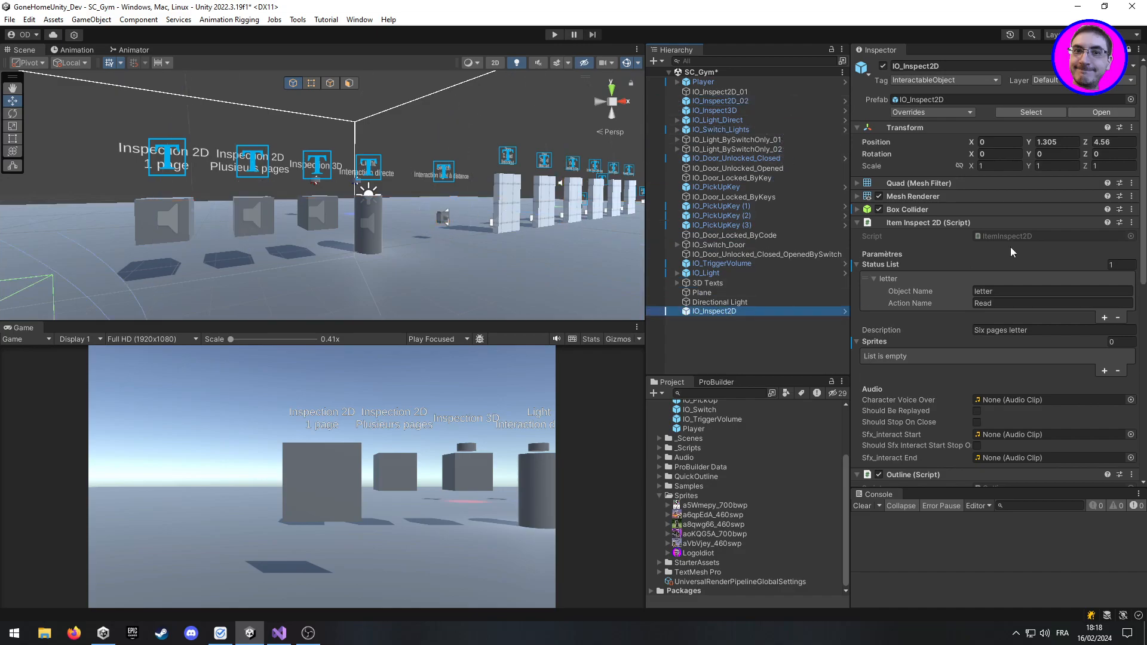
scroll(1025, 288, "down", 3)
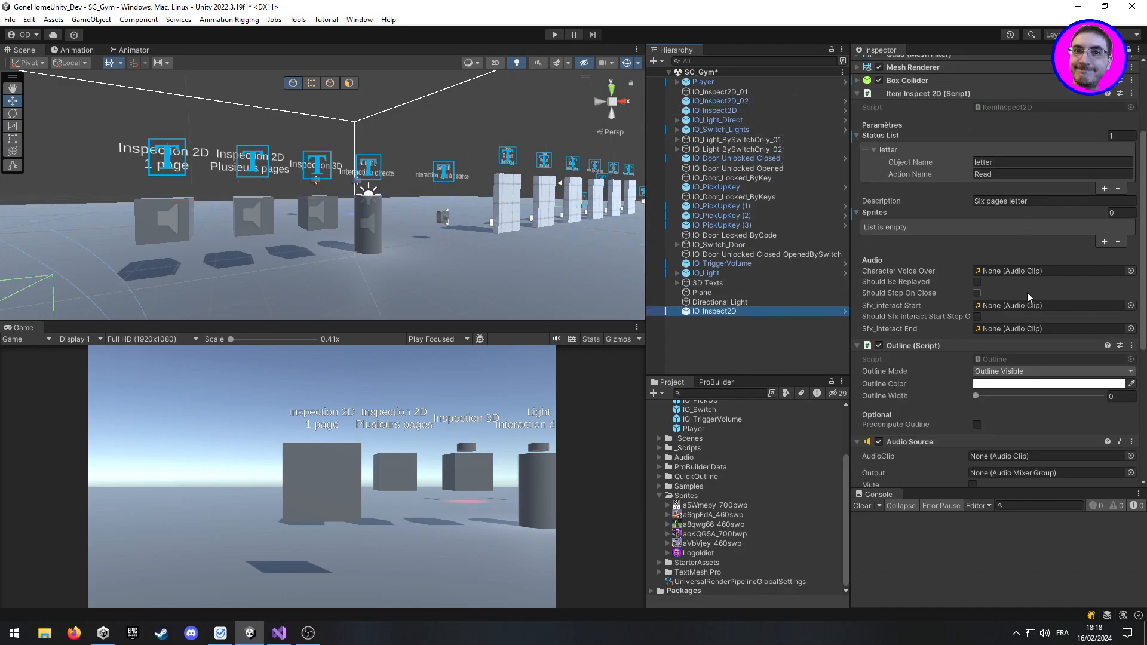
scroll(1028, 295, "down", 4)
scroll(1046, 300, "up", 7)
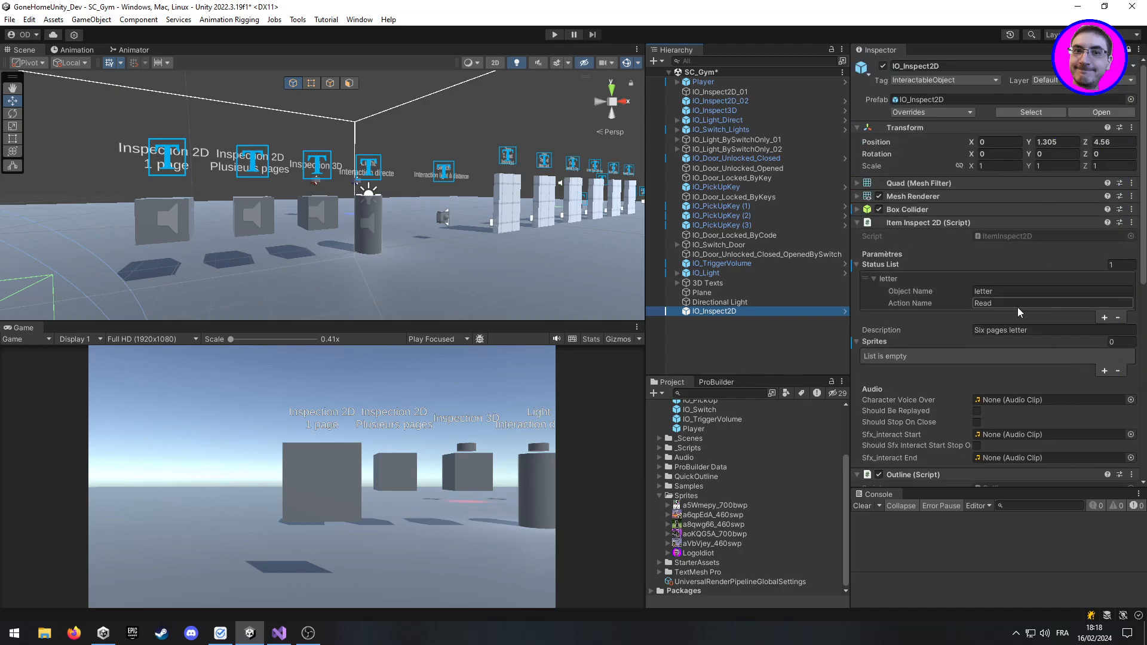
Add all six images of the Sprites folder, a5Wmepy_700bwp through LogoIdiot, to the Sprites list at once, and unlock the Inspector on IO_Inspect2D
left_click(736, 506)
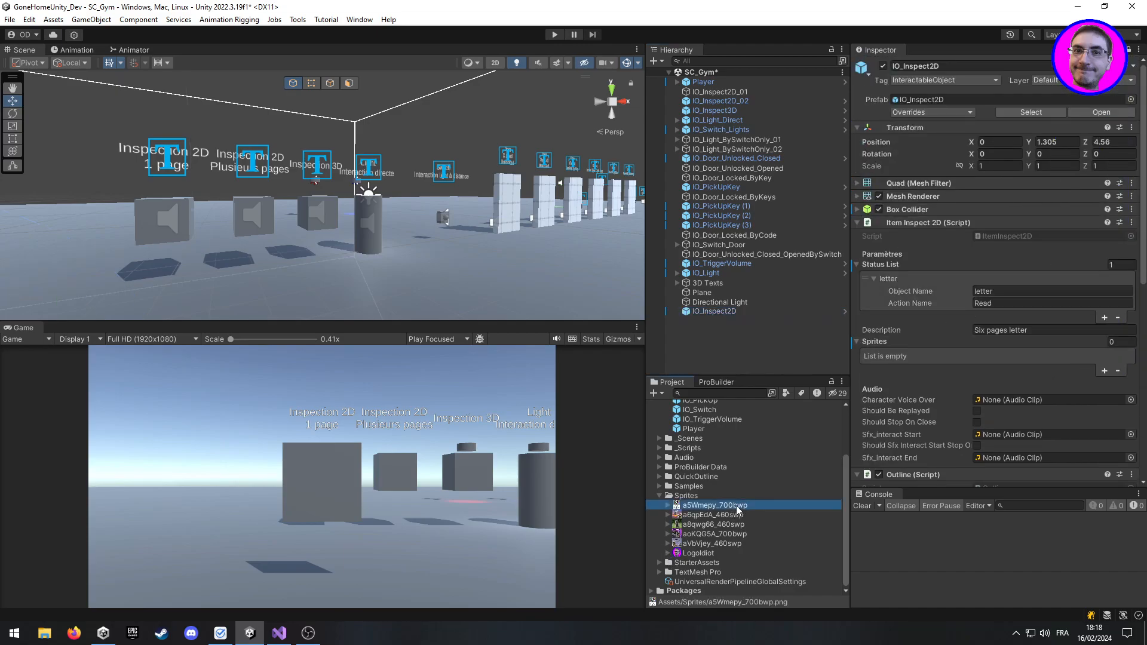
left_click(697, 553, "shift")
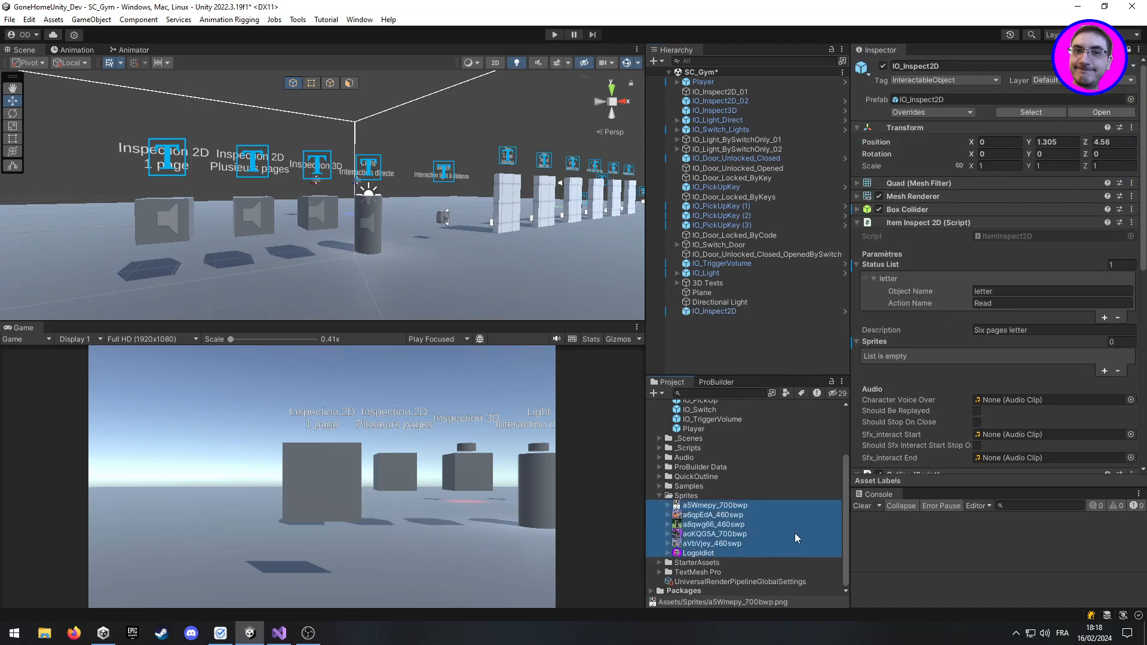
left_click_drag(765, 504, 972, 342)
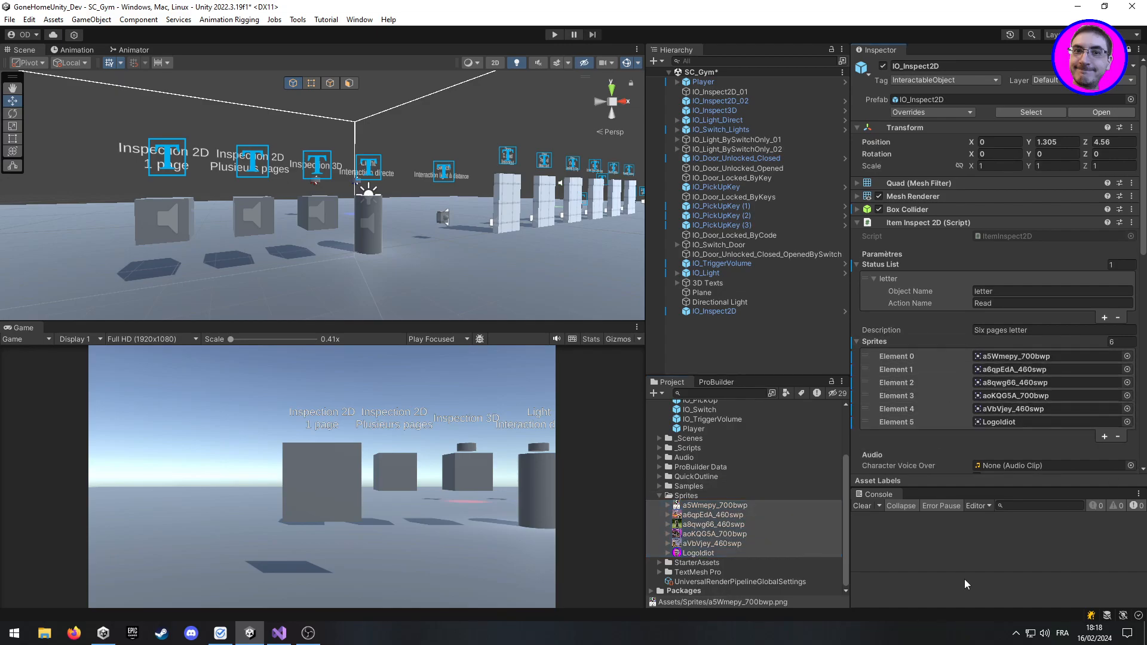
left_click(1128, 49)
left_click(734, 311)
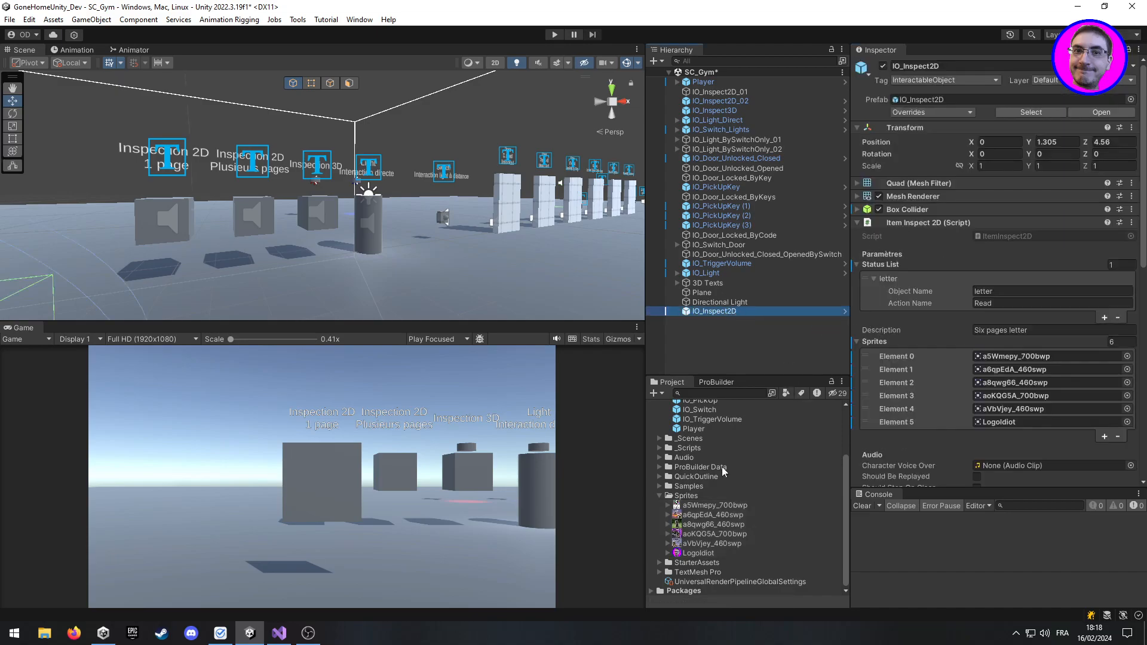
View the import settings of all six sprite images together, and return to the Audio settings of IO_Inspect2D's Item Inspect 2D script
left_click(755, 506)
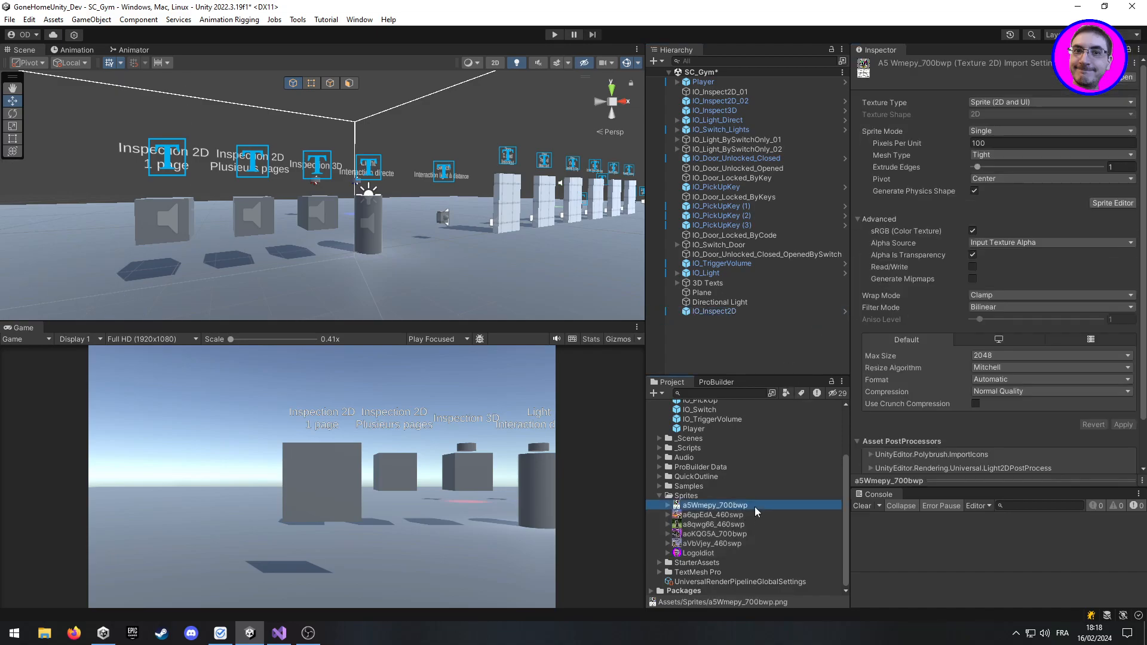
left_click(733, 551, "shift")
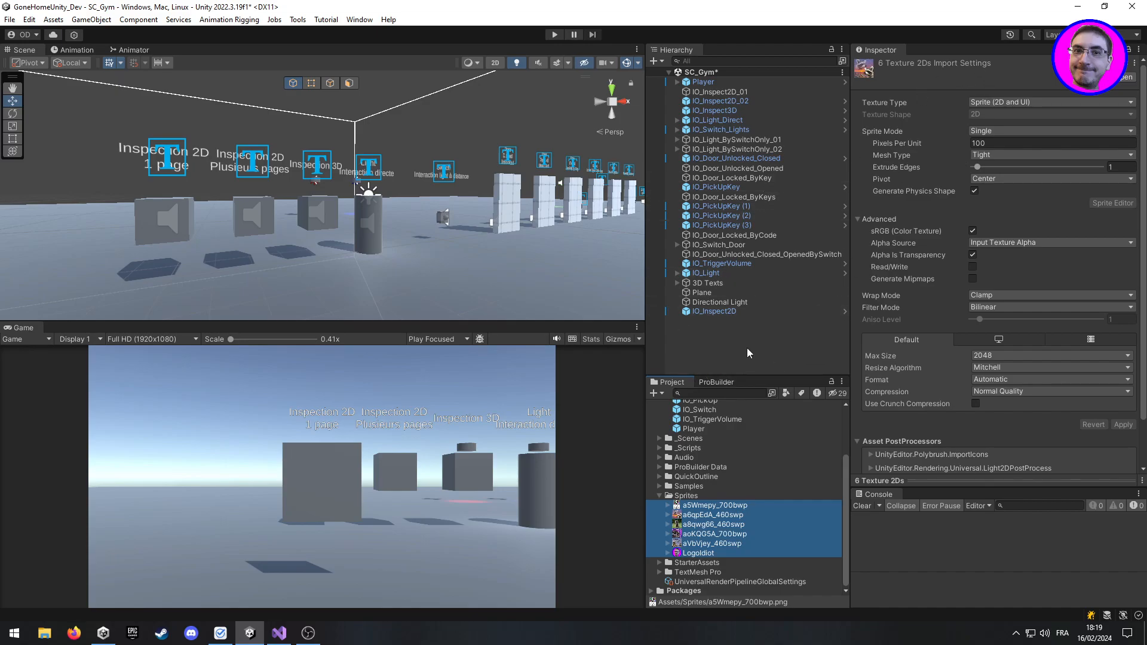
left_click(770, 311)
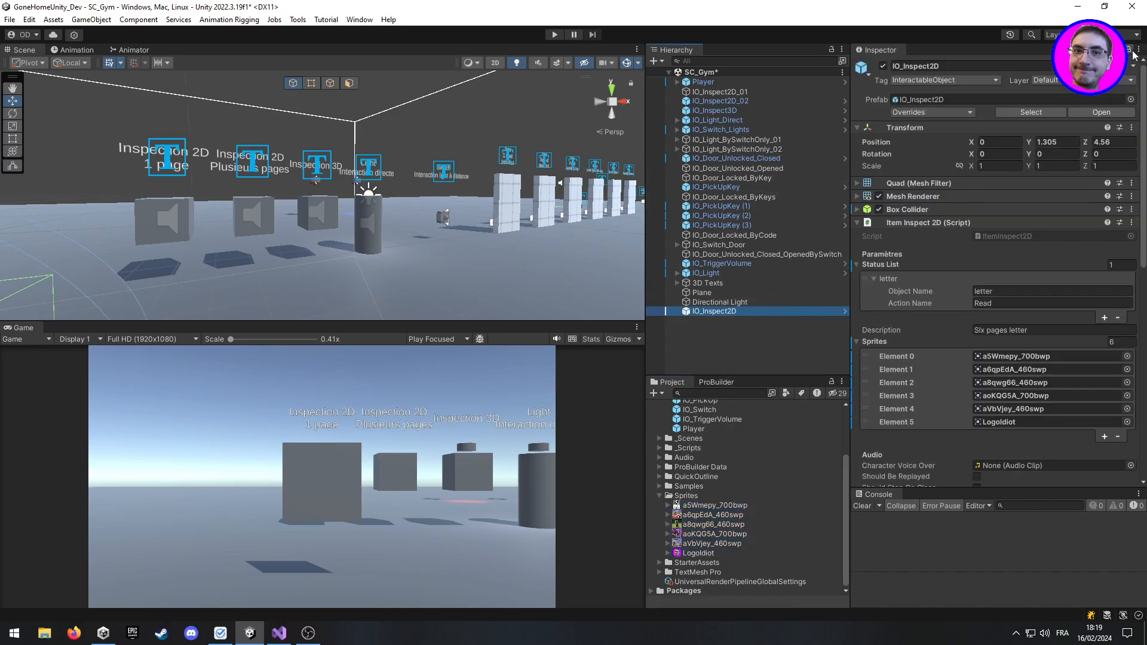
scroll(1018, 356, "down", 3)
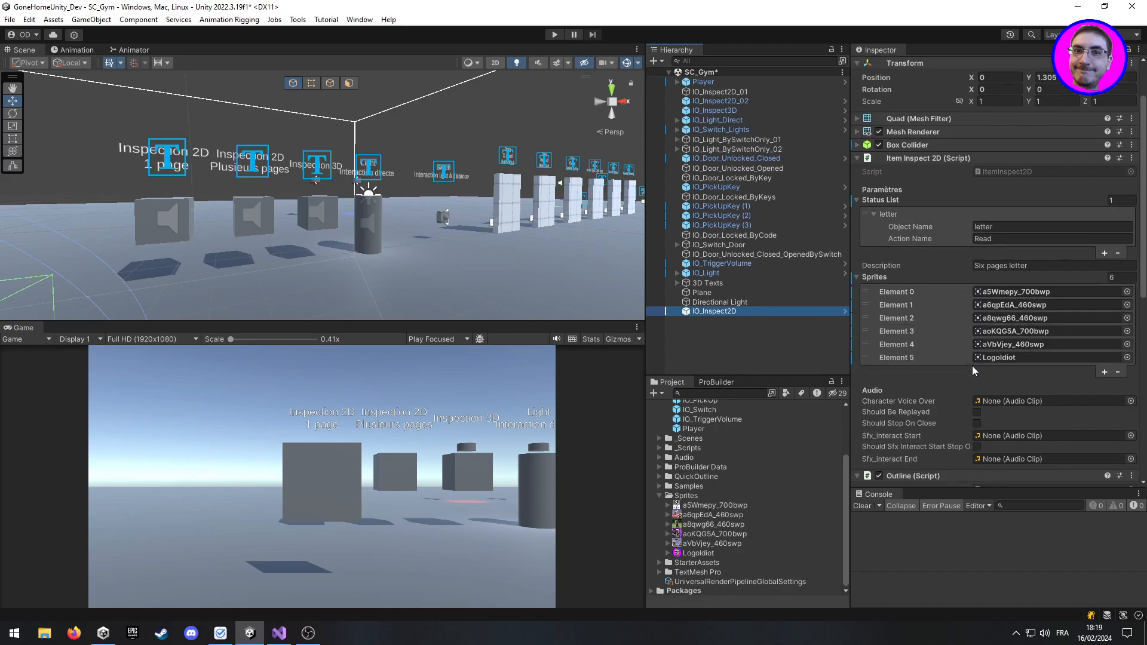
scroll(973, 354, "down", 4)
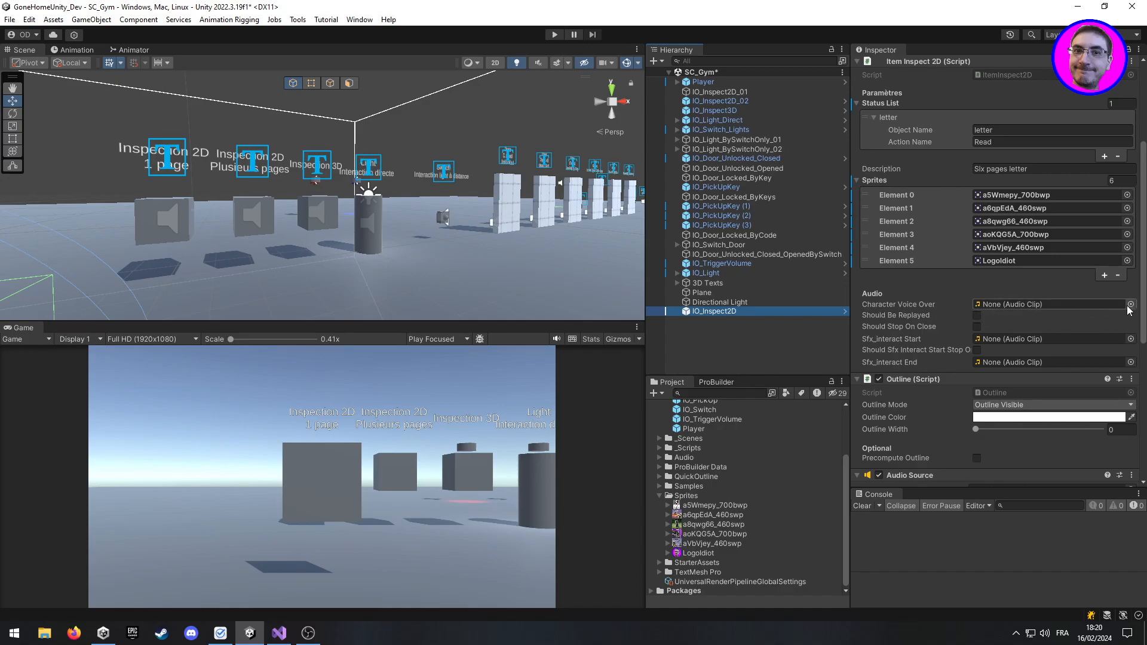
Toggle Should Be Replayed in IO_Inspect2D's Audio settings and revert the override to the prefab value
left_click(977, 316)
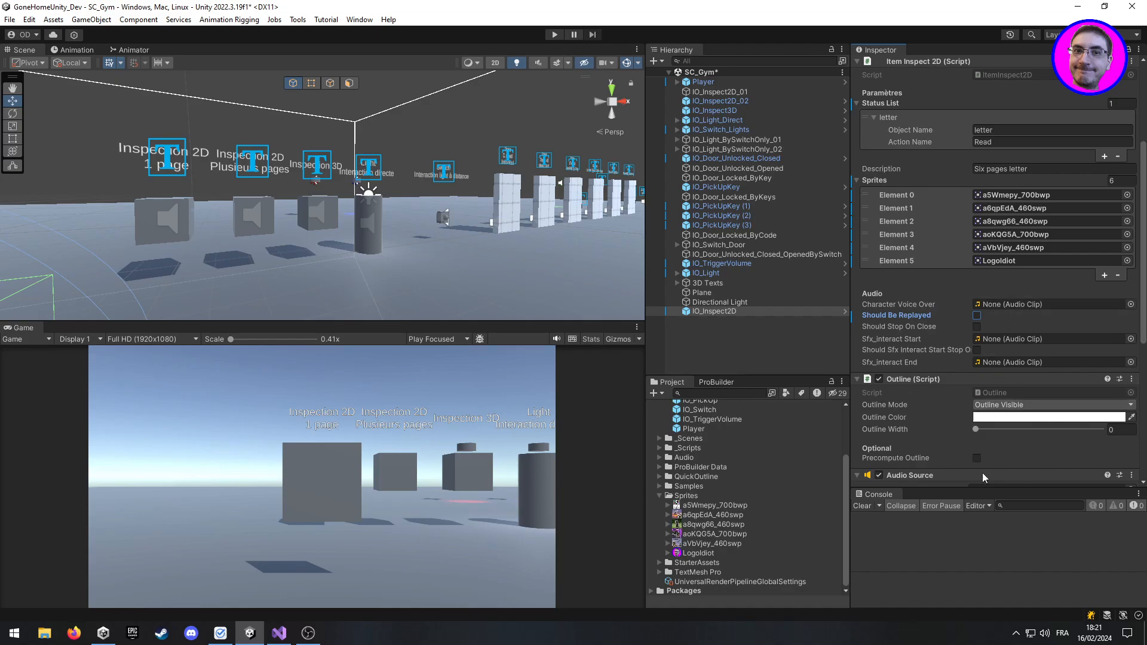
right_click(922, 317)
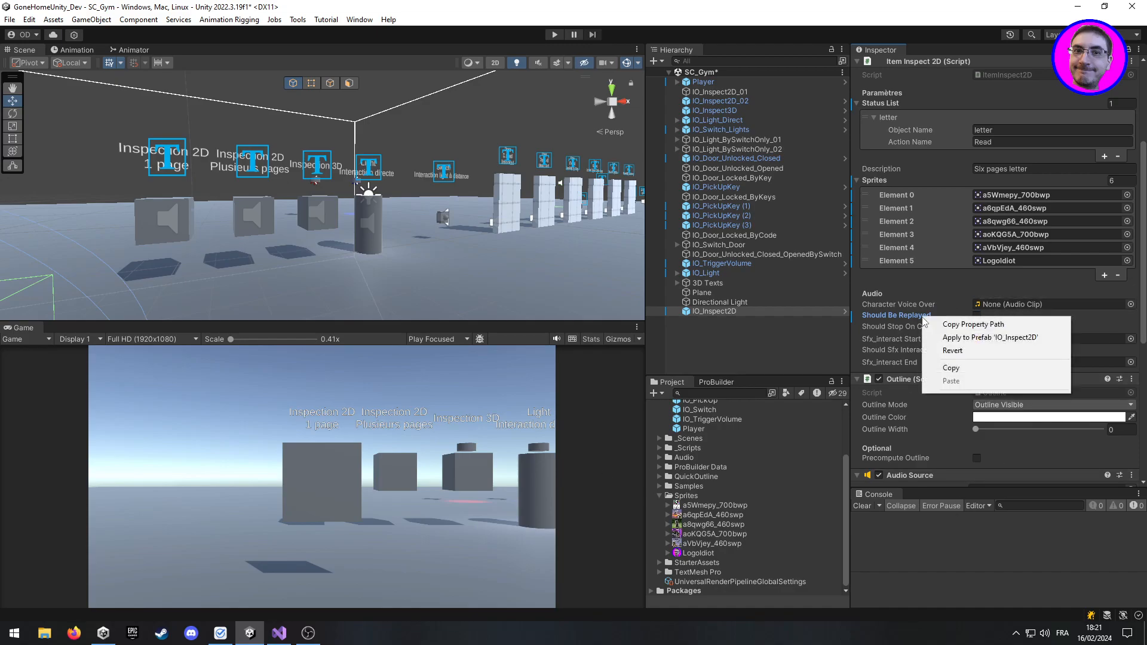
left_click(956, 353)
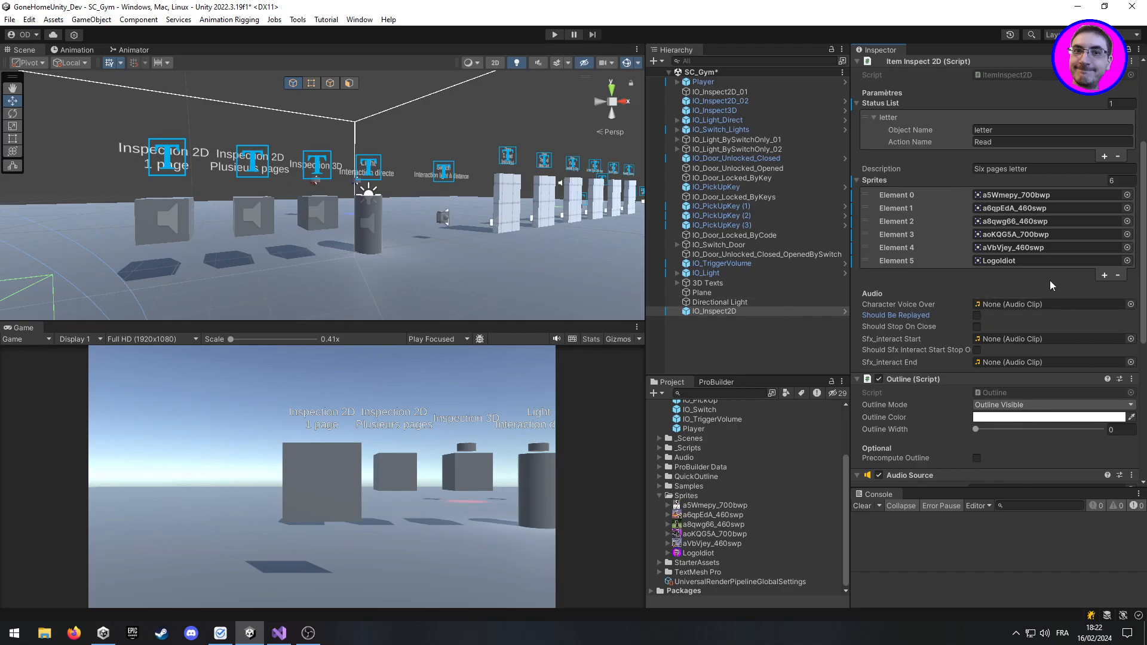
Look over IO_Inspect2D's Outline and Audio Source components, and widen the Hierarchy and Inspector so the long audio option names fit
scroll(1049, 281, "down", 5)
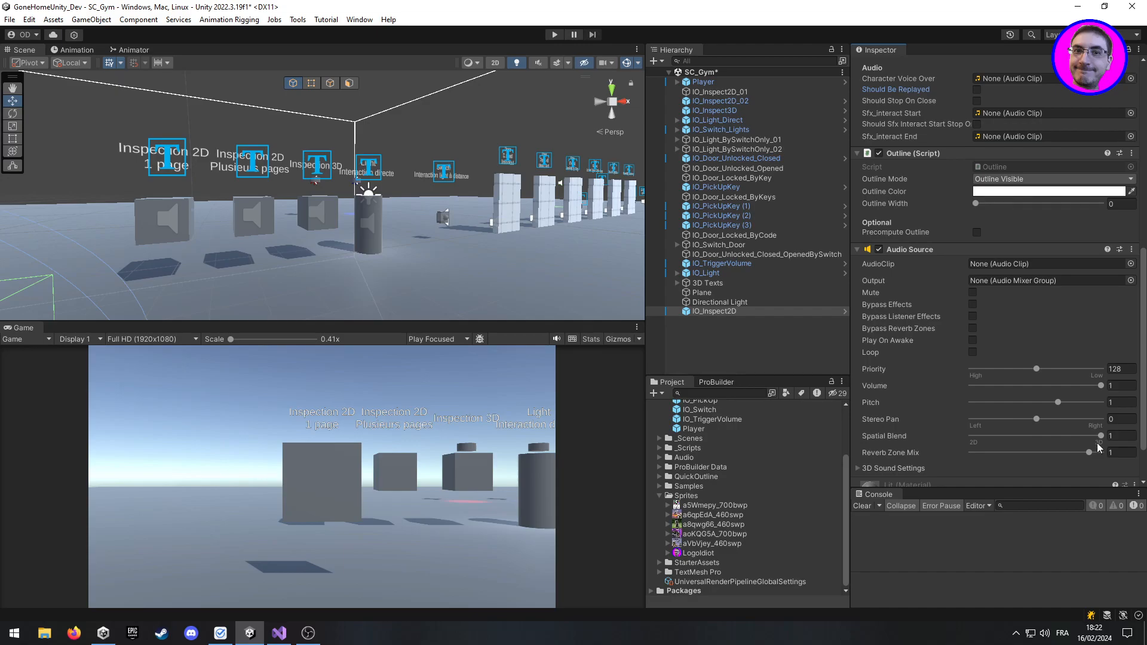
scroll(1042, 358, "up", 3)
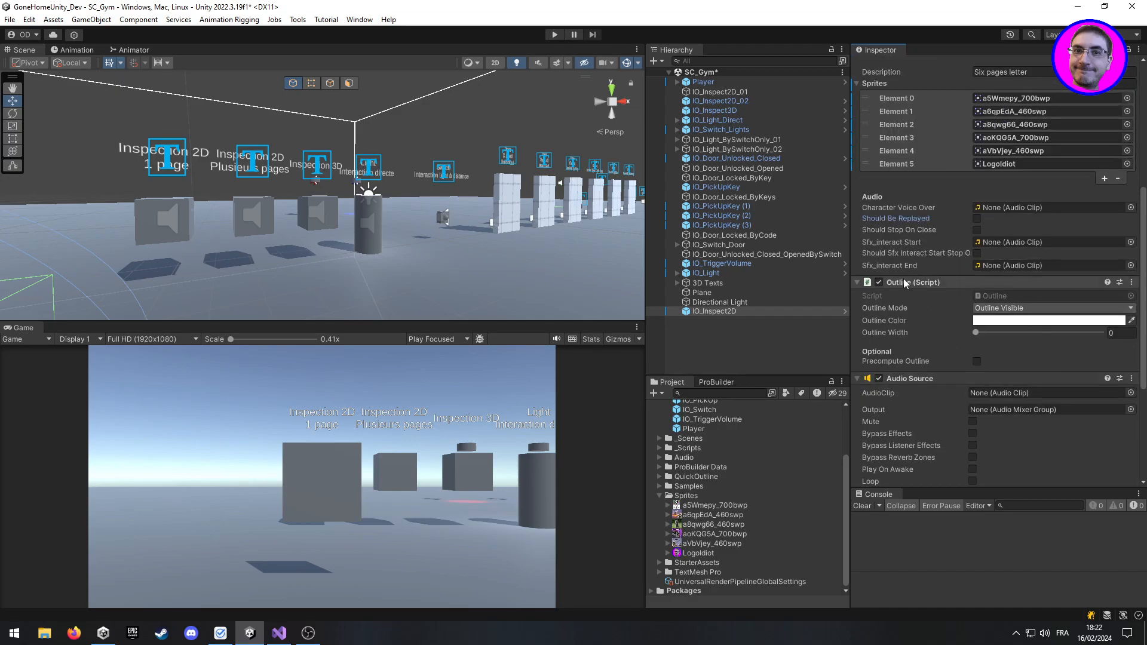
scroll(1010, 374, "up", 2)
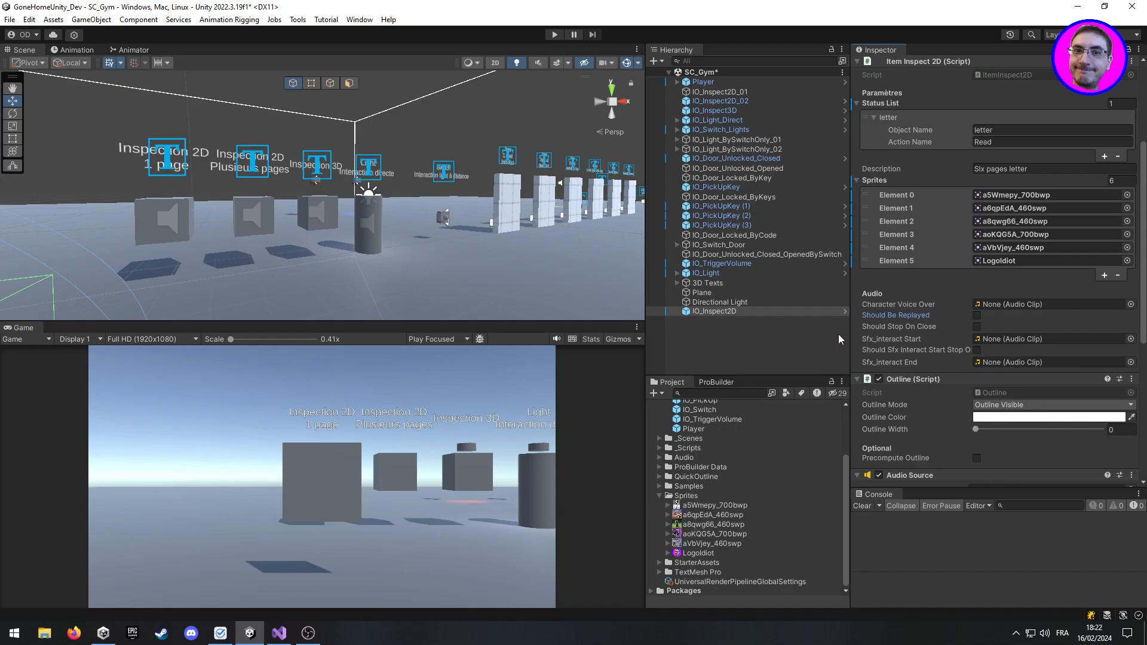
left_click_drag(852, 333, 823, 332)
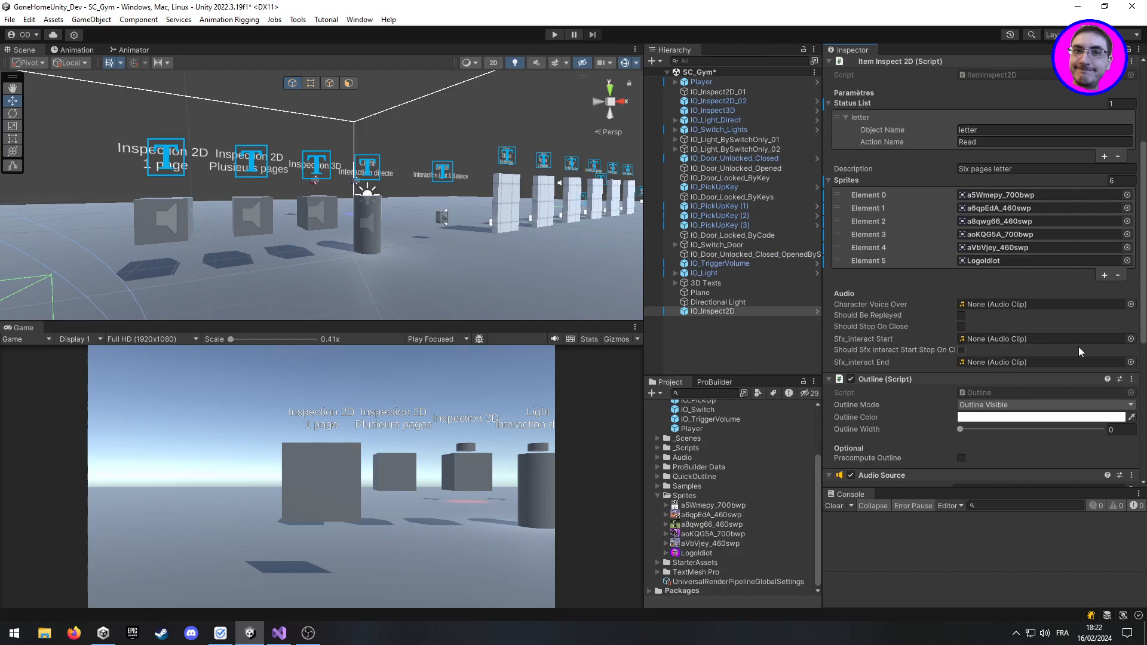
left_click_drag(645, 283, 583, 283)
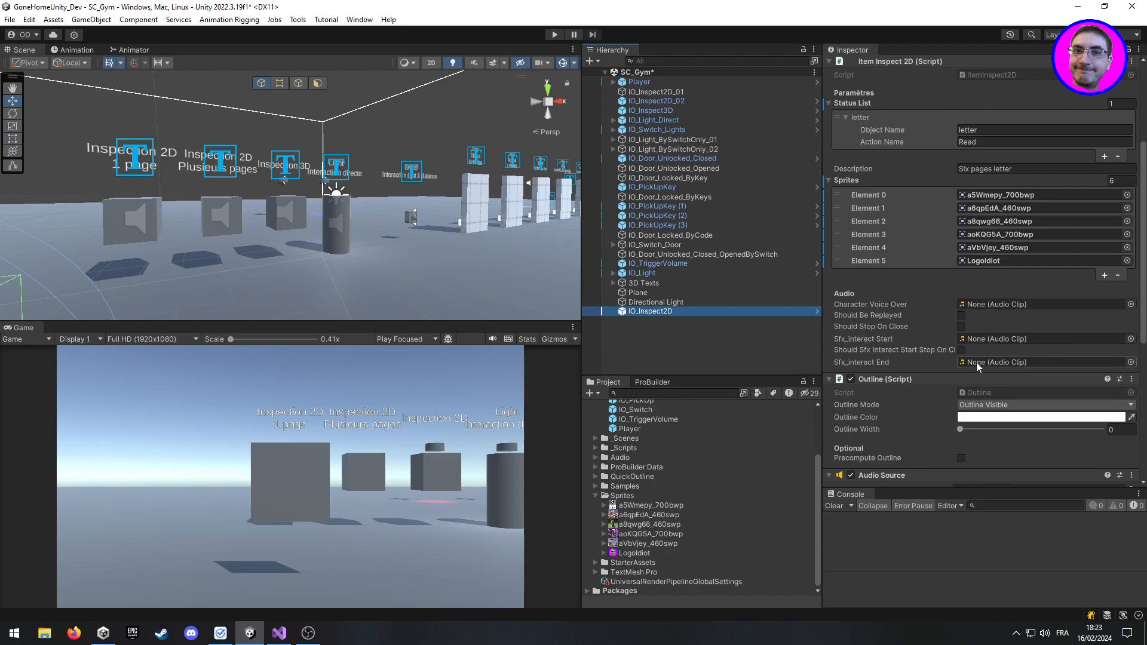
left_click_drag(823, 345, 757, 349)
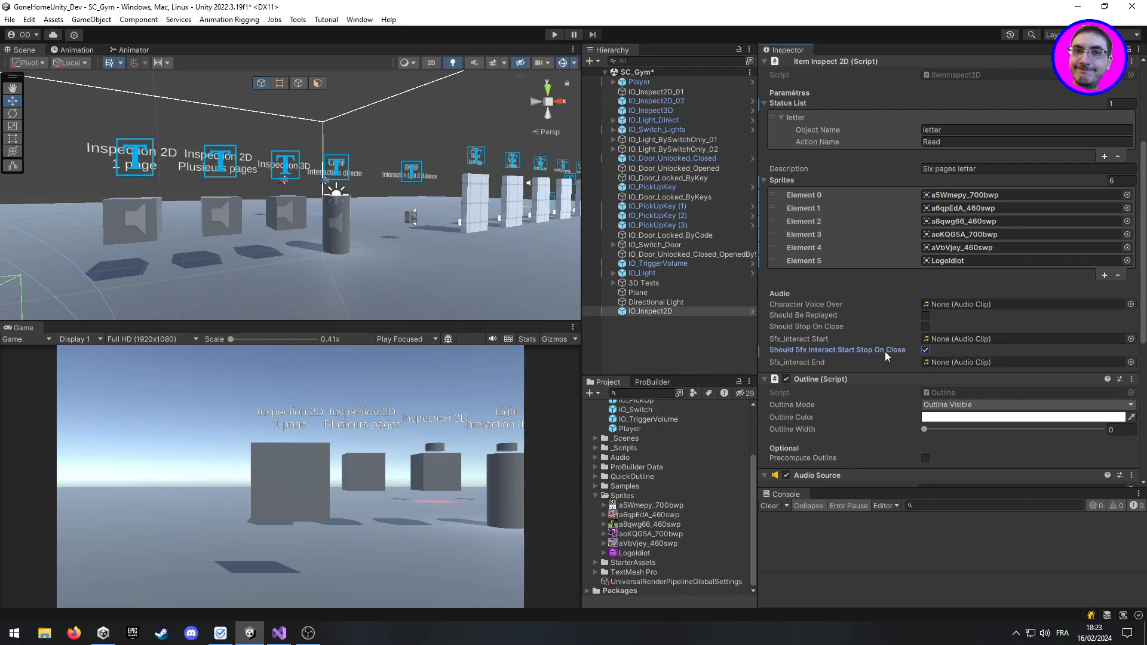
Toggle Should Sfx Interact Start Stop On Close and revert its override to the prefab value
left_click(926, 351)
left_click(925, 350)
right_click(902, 350)
left_click(923, 384)
Assign Totally_Standard_Audio_File from the Audio folder as IO_Inspect2D's Character Voice Over and enable Should Stop On Close
left_click(596, 458)
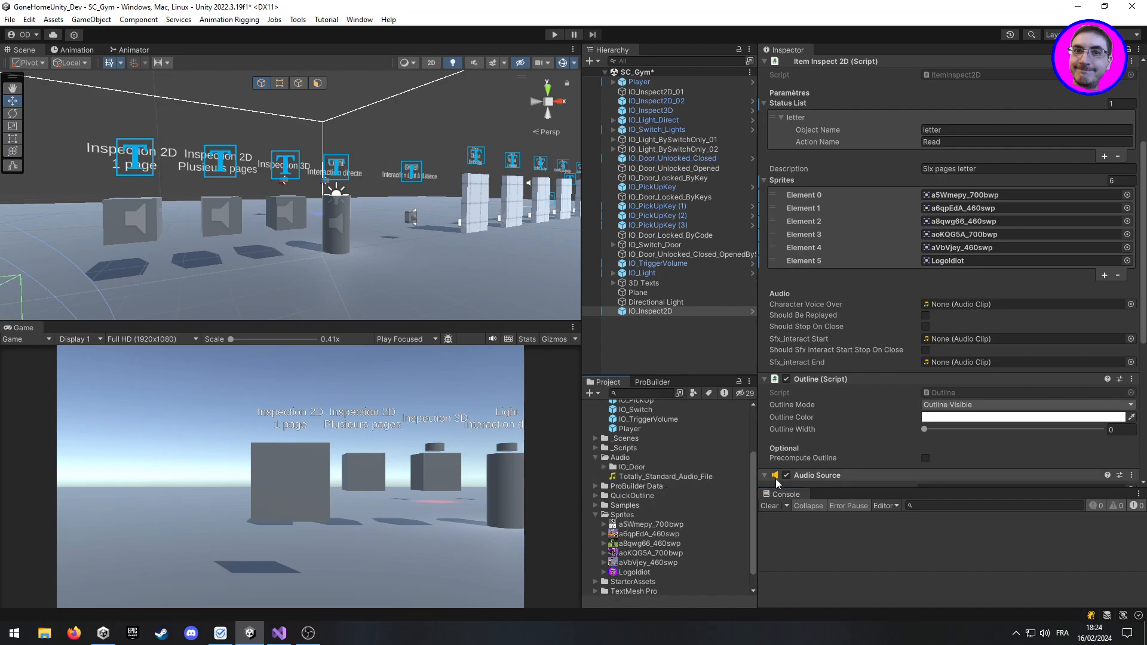
left_click_drag(680, 476, 988, 306)
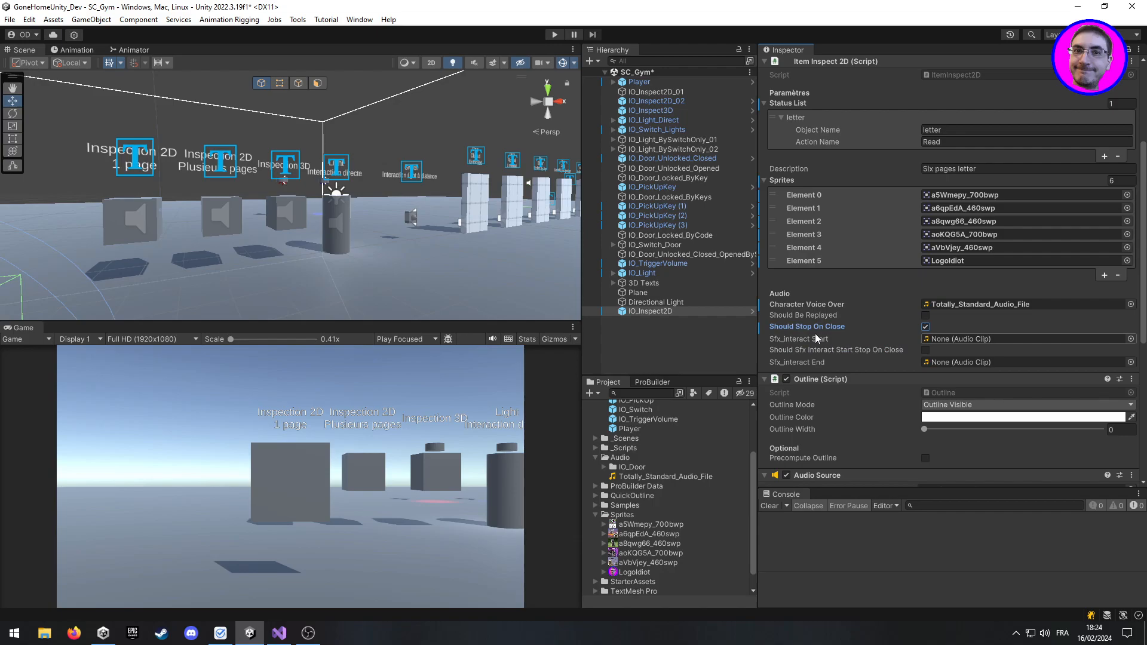
left_click(925, 327)
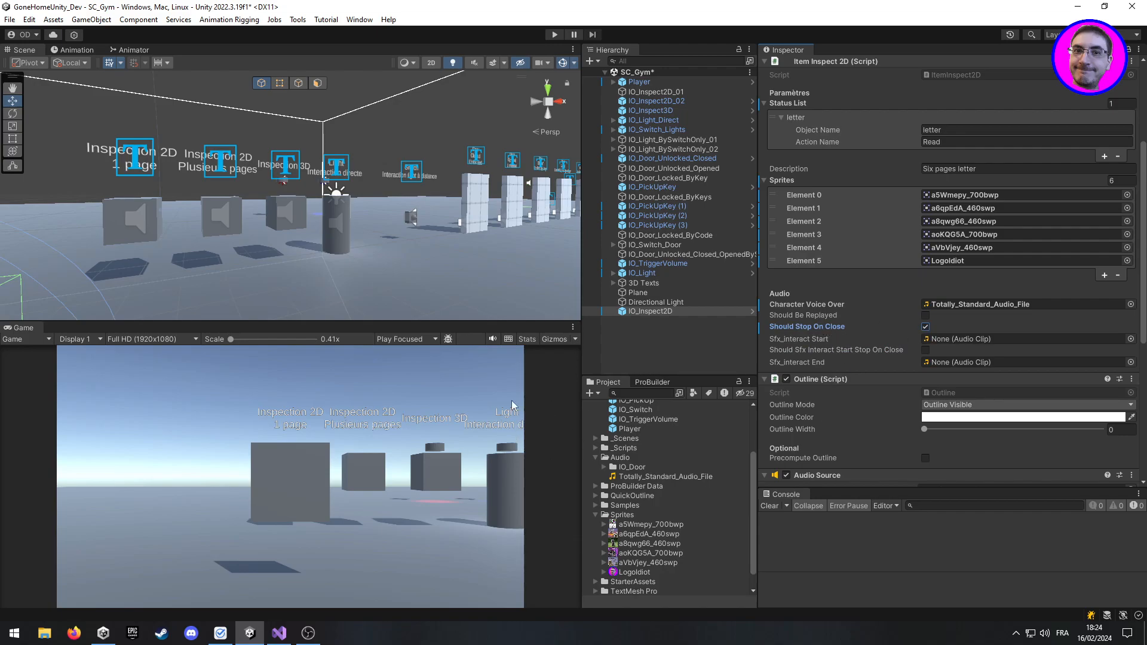
Run the scene, walk to the letter object, open it, leaf forward and back through its pages, and close it
left_click(672, 356)
left_click(555, 34)
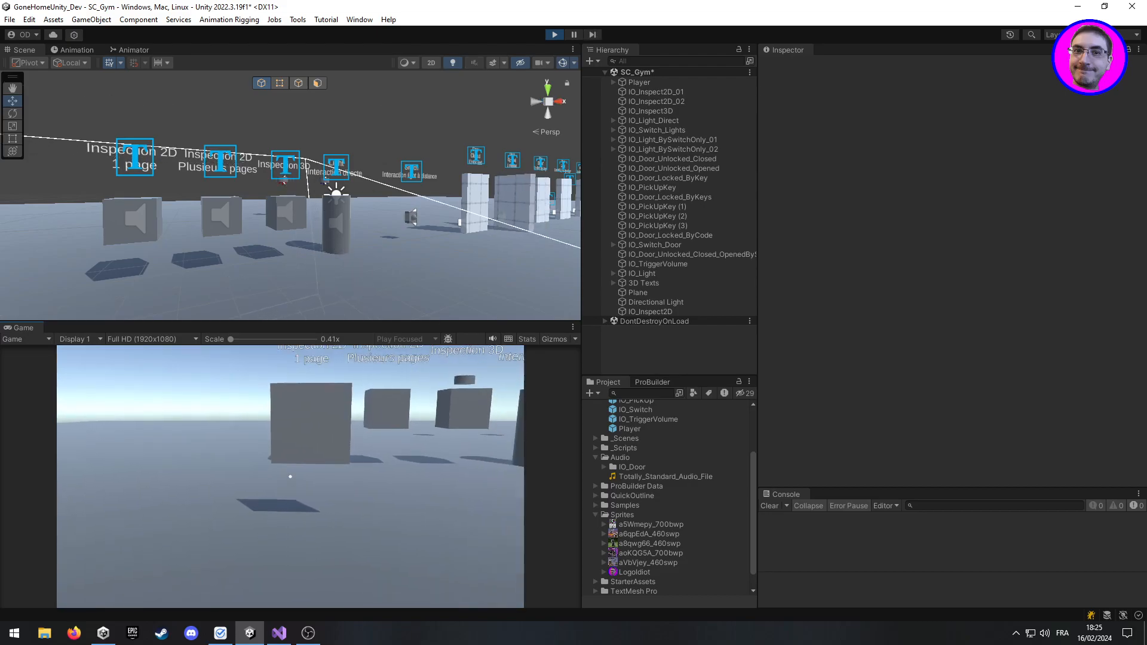
key("w")
key("w")
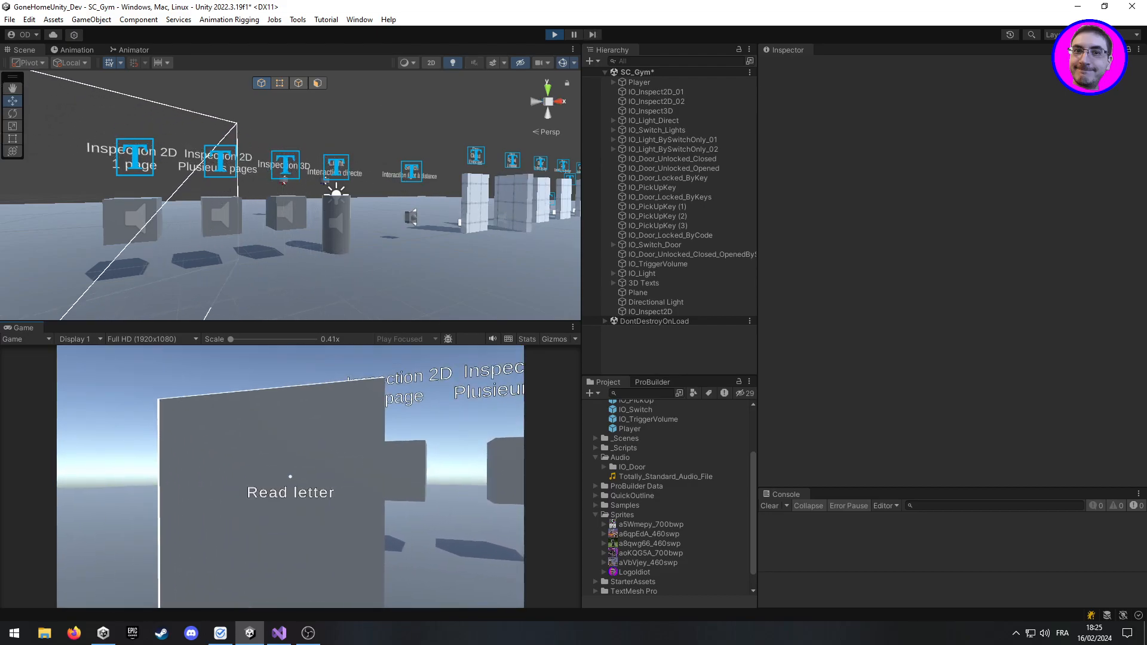
key("e")
left_click(418, 476)
left_click(417, 480)
left_click(417, 480)
left_click(417, 479)
left_click(163, 480)
left_click(164, 479)
key("e")
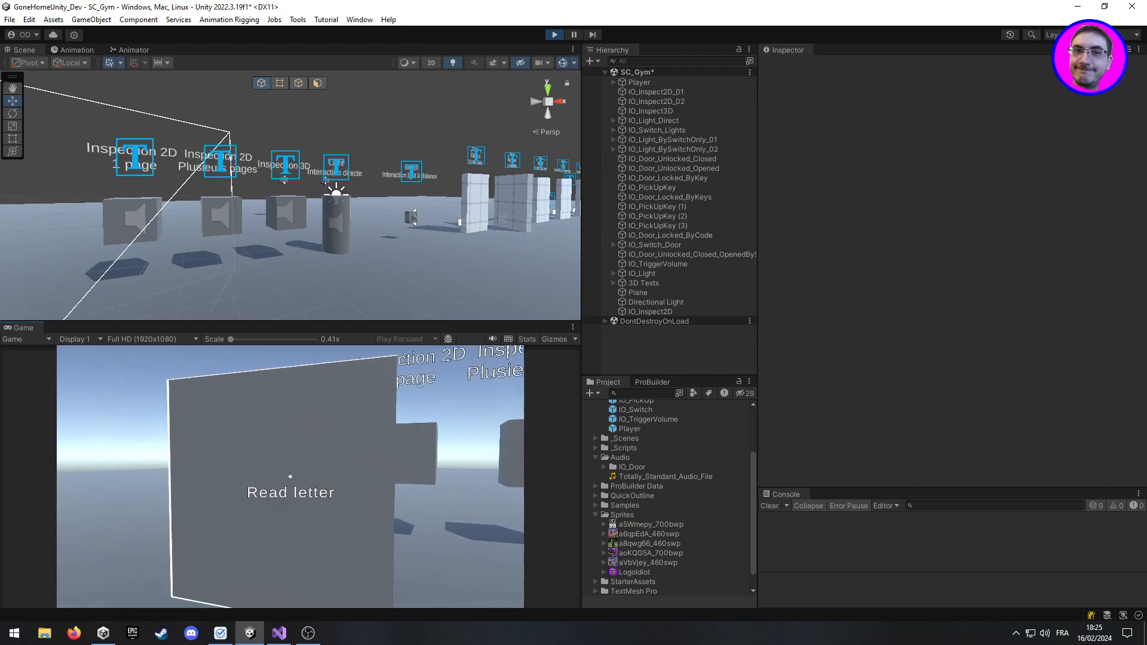
Step away from the letter and return, open and close it again to test the voice over, and stop the game
key("s")
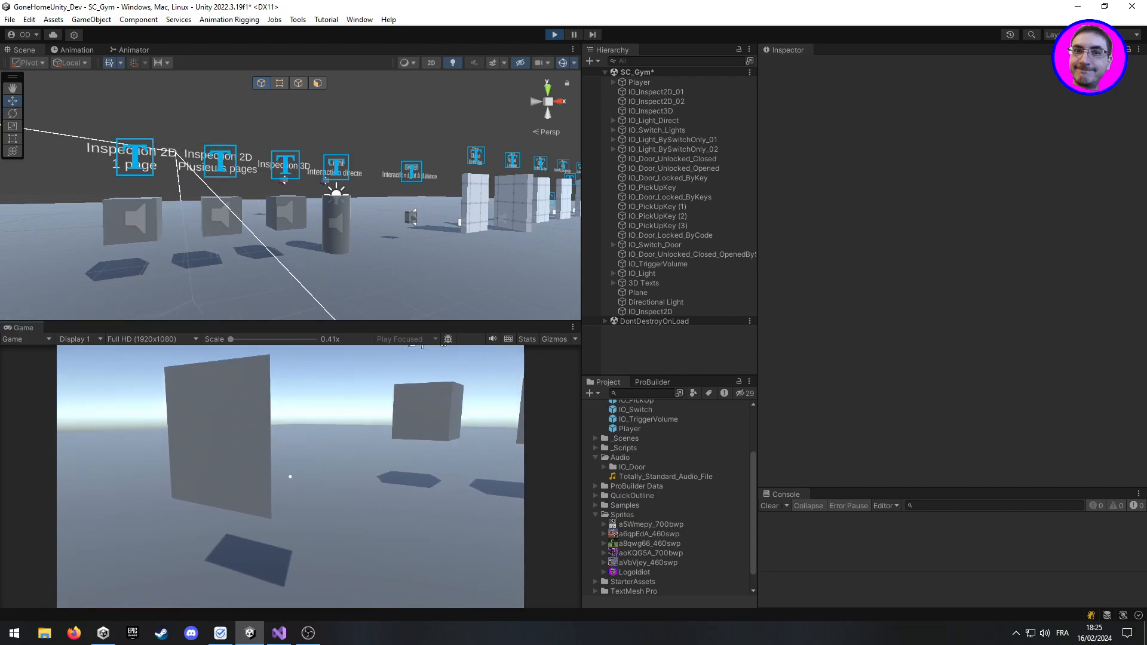
key("w")
key("e")
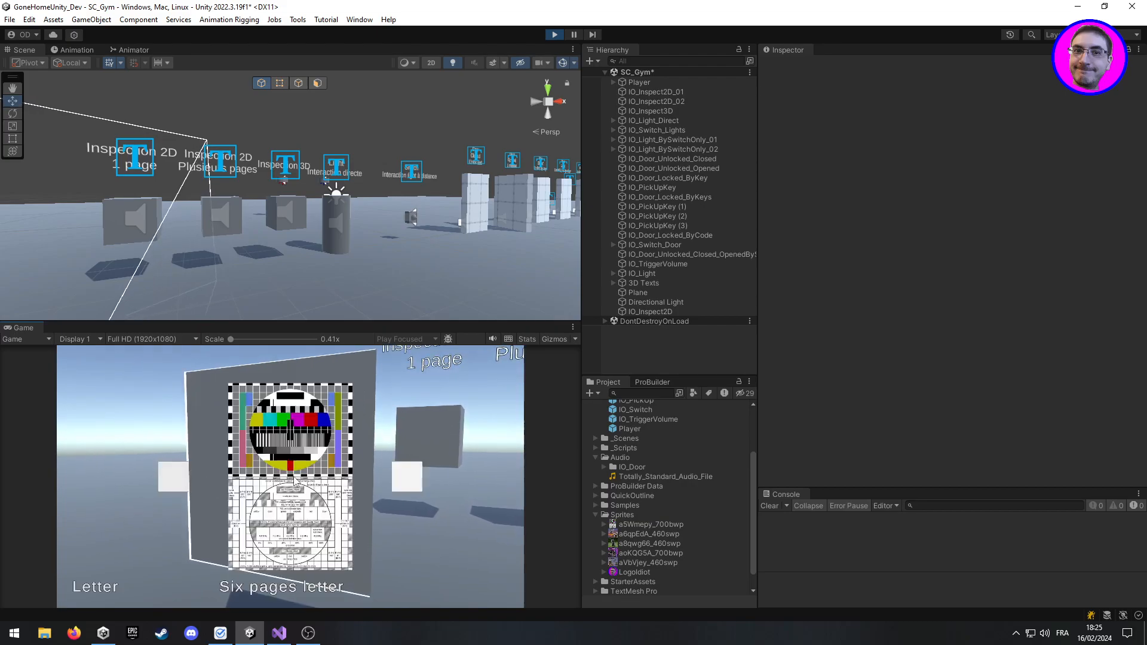
key("e")
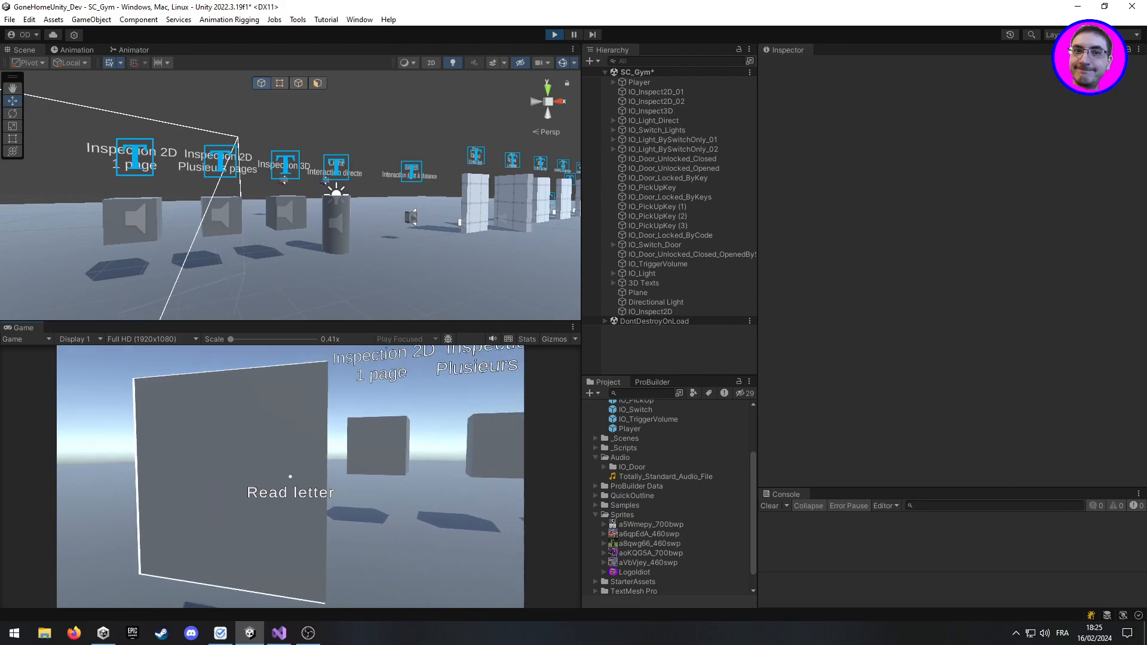
key("ctrl+p")
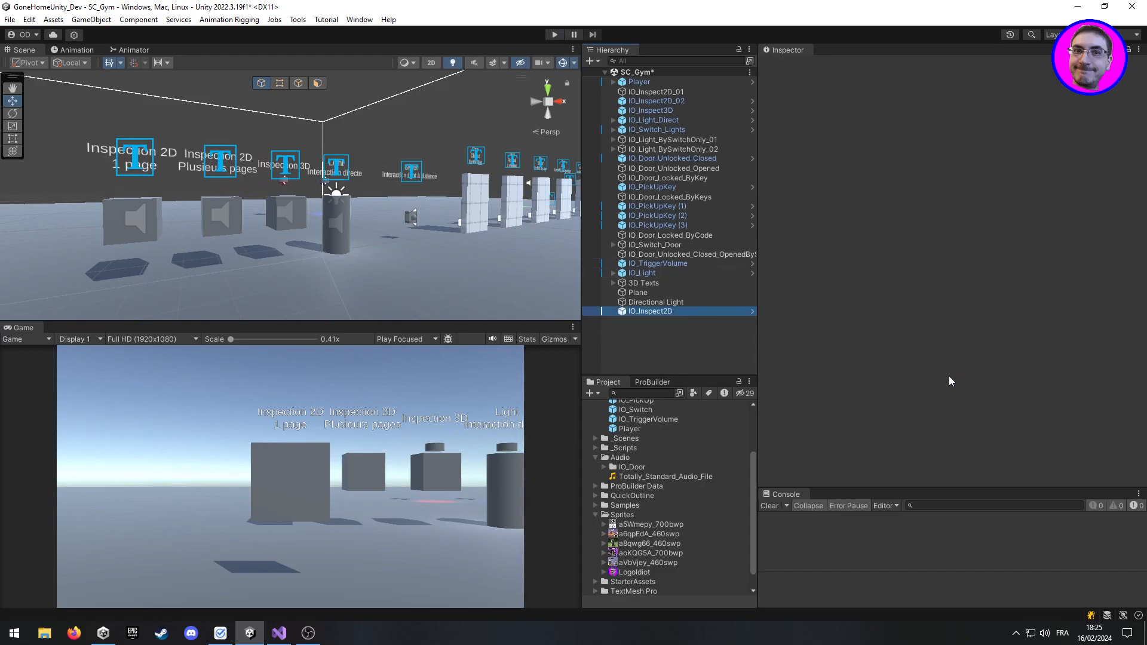
Clear IO_Inspect2D's Character Voice Over clip and assign Totally_Standard_Audio_File to Sfx_Interact End
left_click(654, 312)
scroll(974, 388, "down", 6)
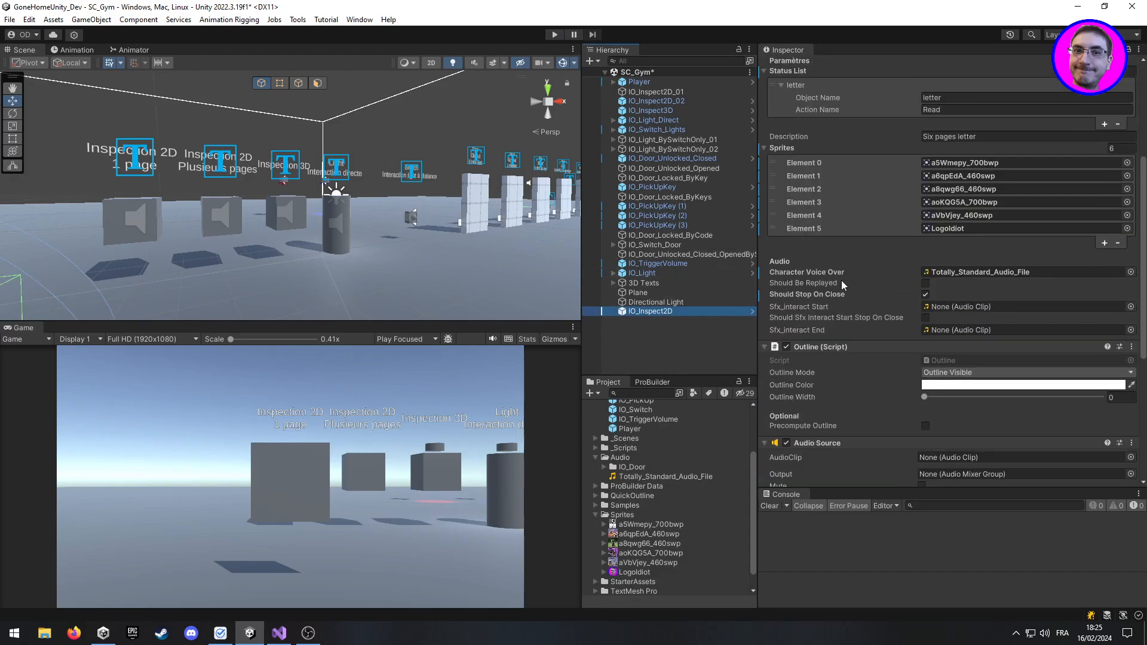
left_click(1015, 273)
key("Delete")
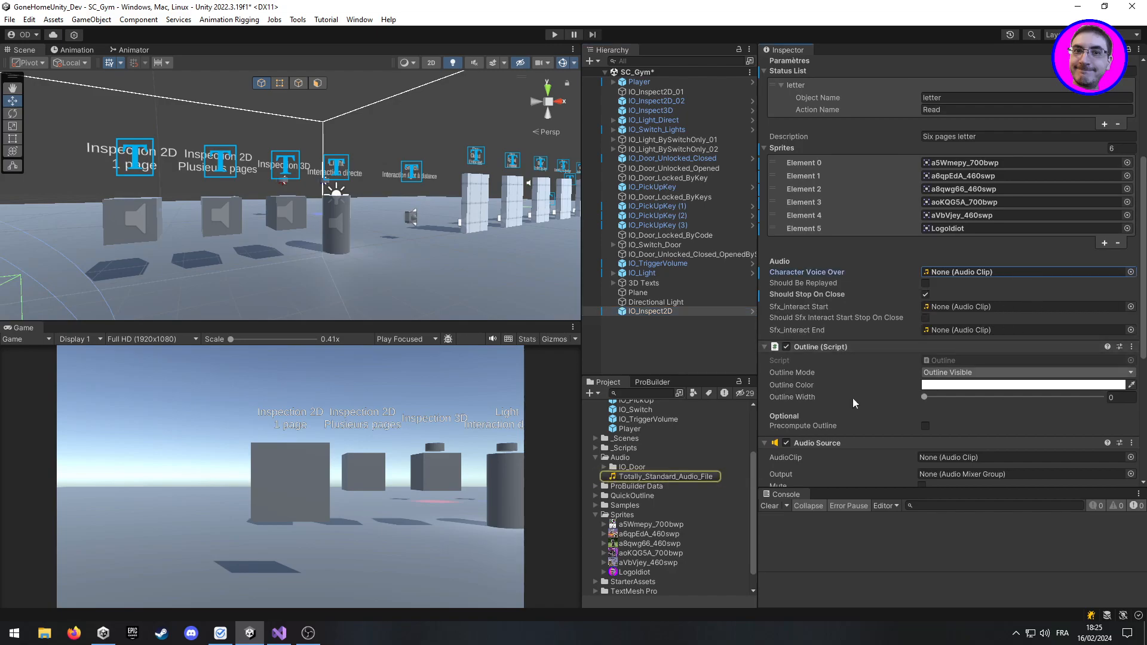
left_click_drag(665, 476, 1016, 331)
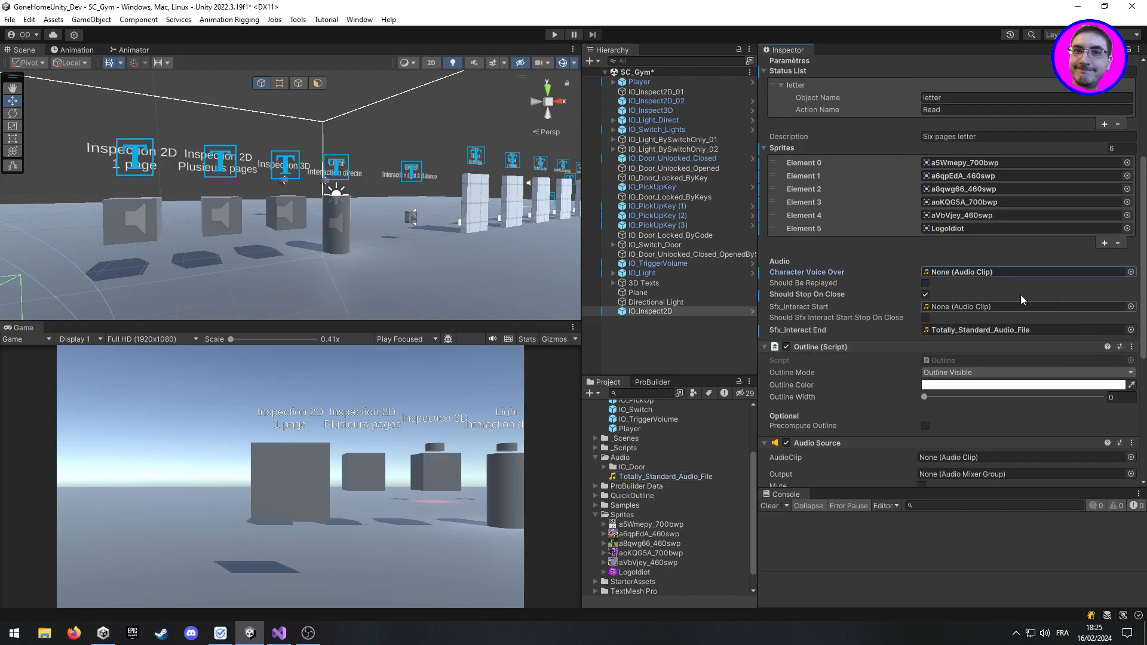
Run the scene, open and close the letter repeatedly while walking around to test its end sound, and stop the game
left_click(679, 361)
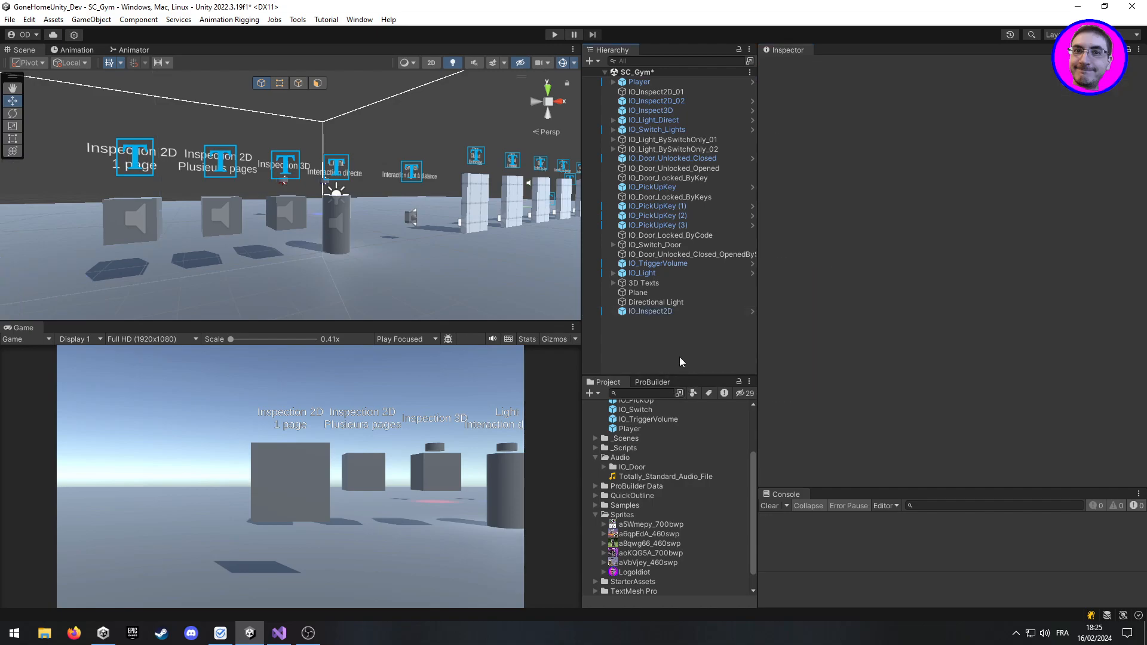
left_click(554, 35)
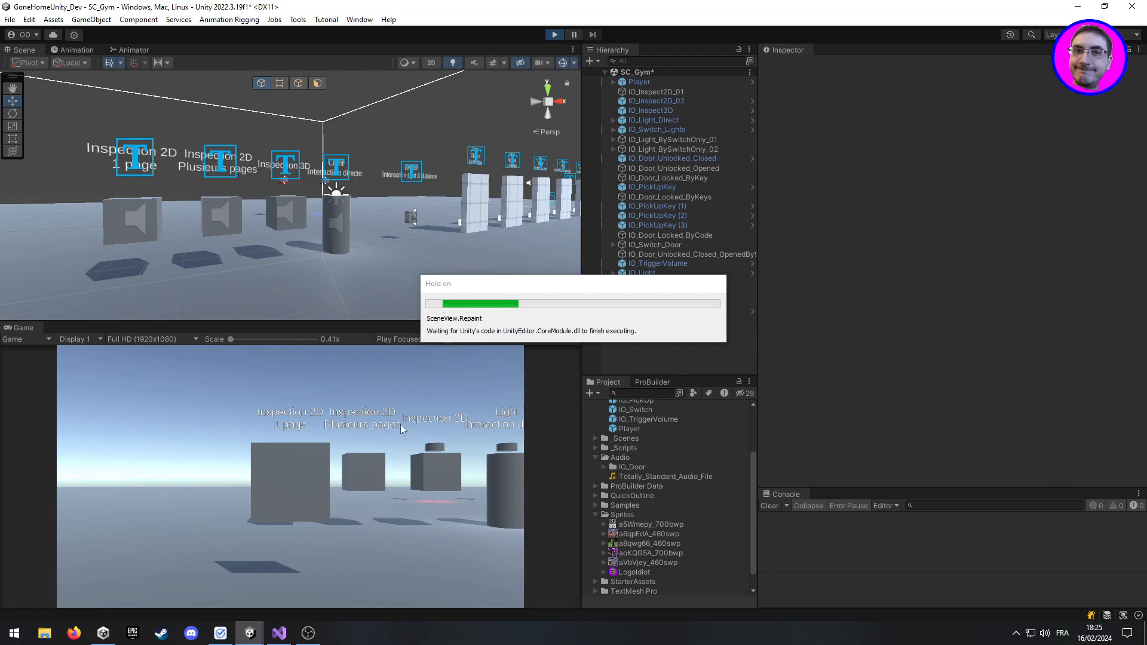
left_click(415, 481)
key("z")
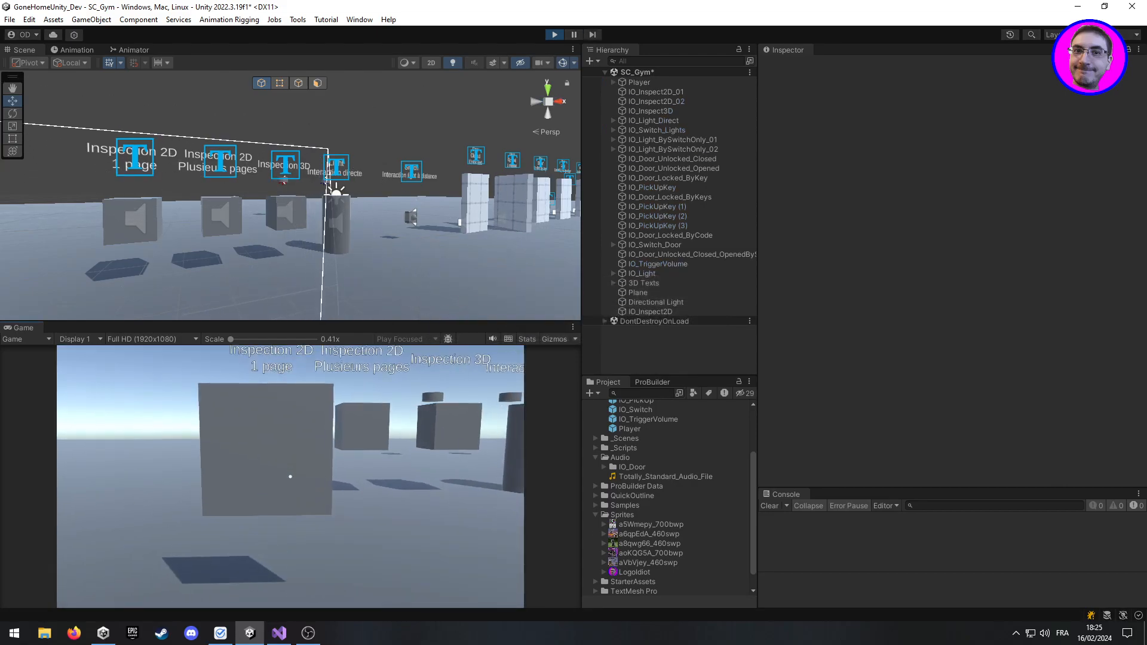
left_click(290, 477)
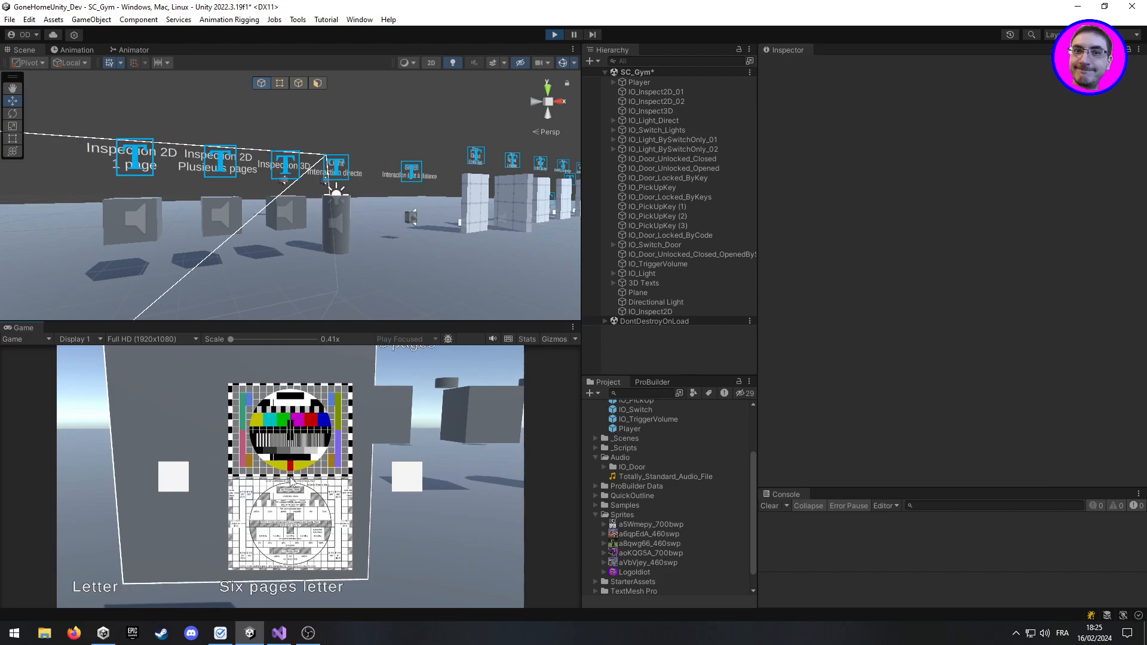
right_click(291, 482)
key("d")
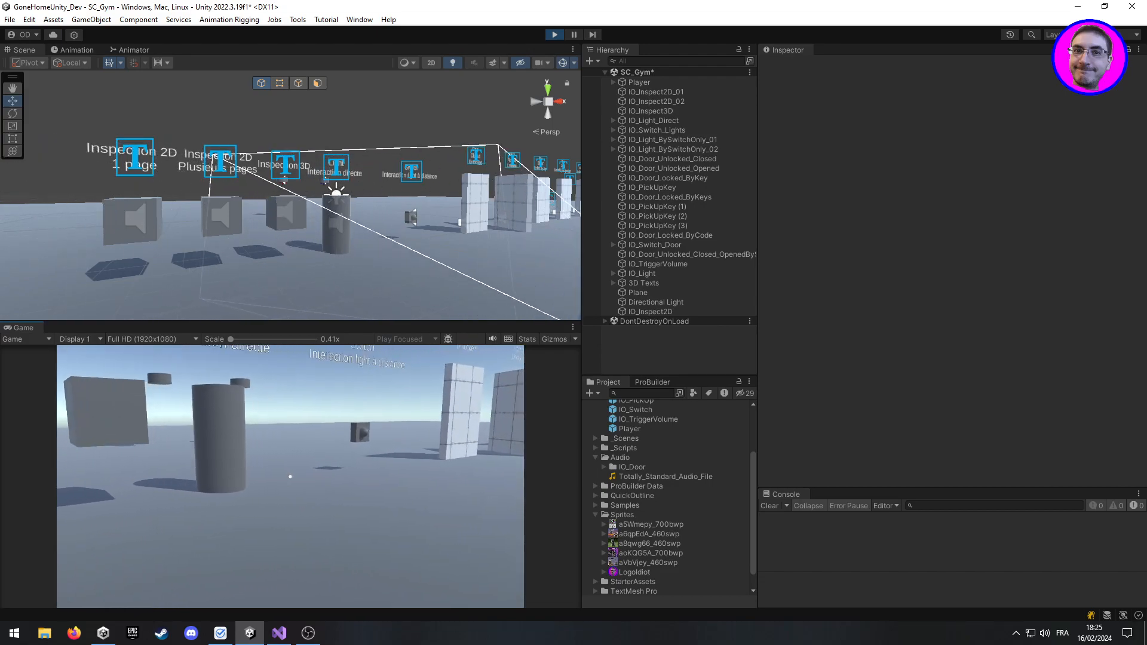
key("d")
key("d")
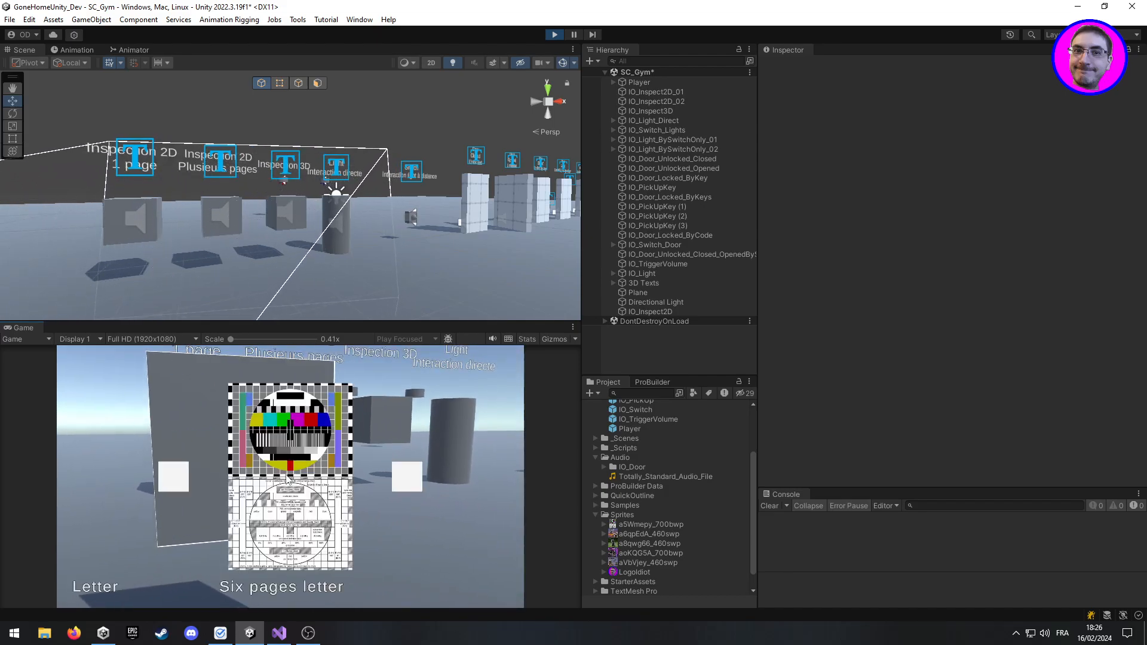
right_click(286, 475)
key("d")
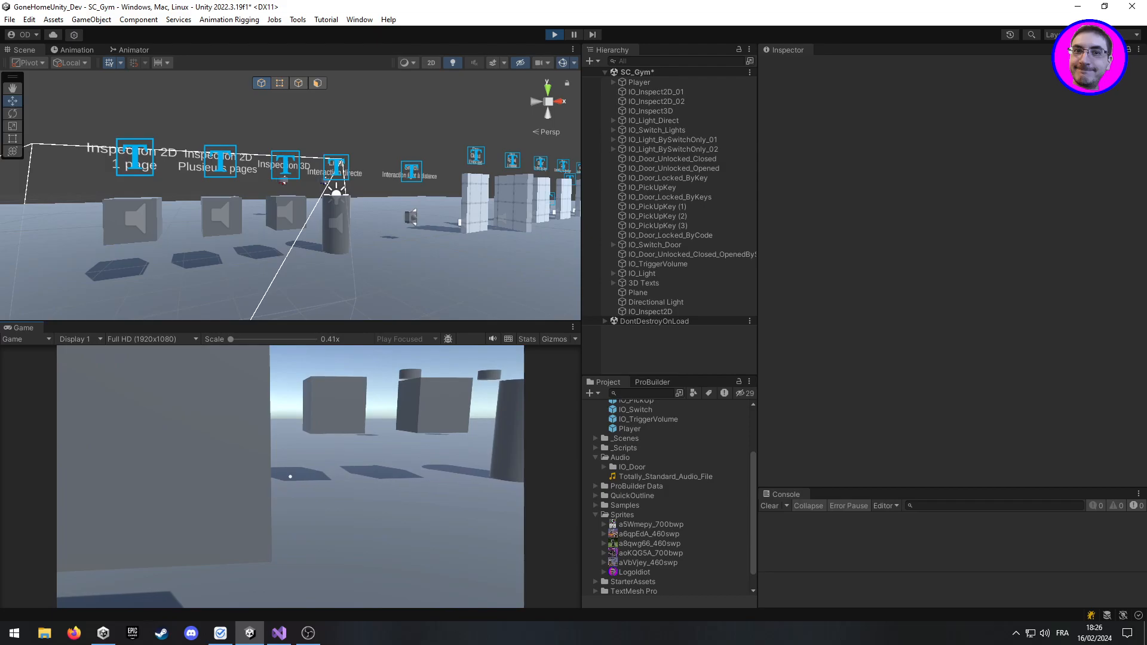
key("ctrl+p")
Remove the audio clip from IO_Inspect2D's Sfx_Interact End setting
left_click(704, 313)
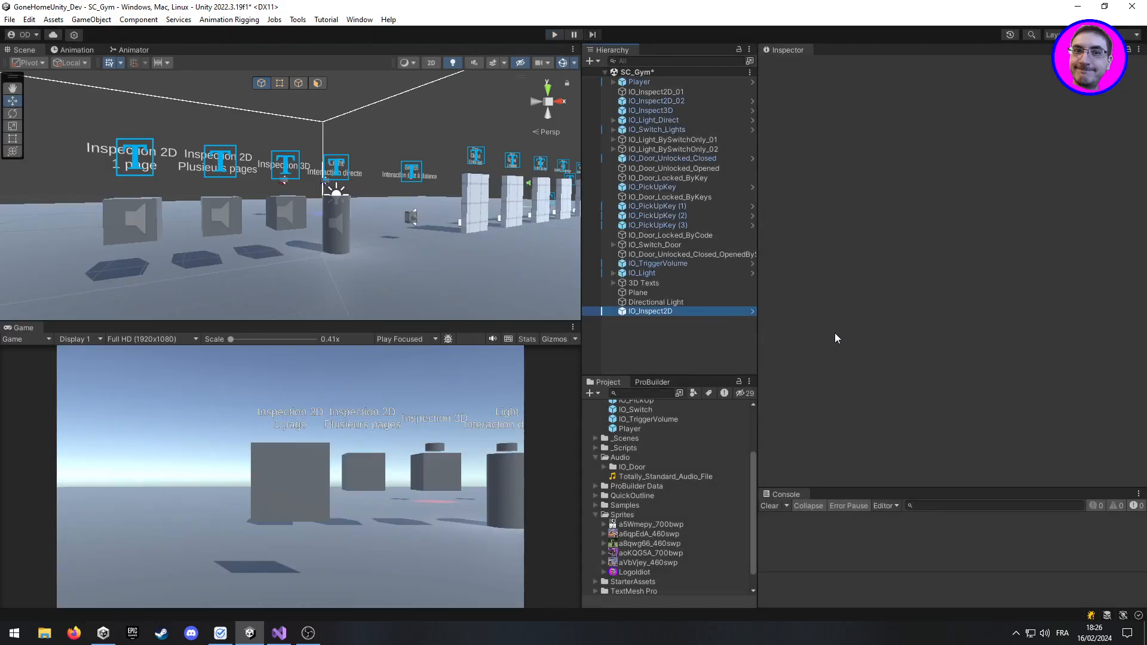
scroll(967, 370, "down", 3)
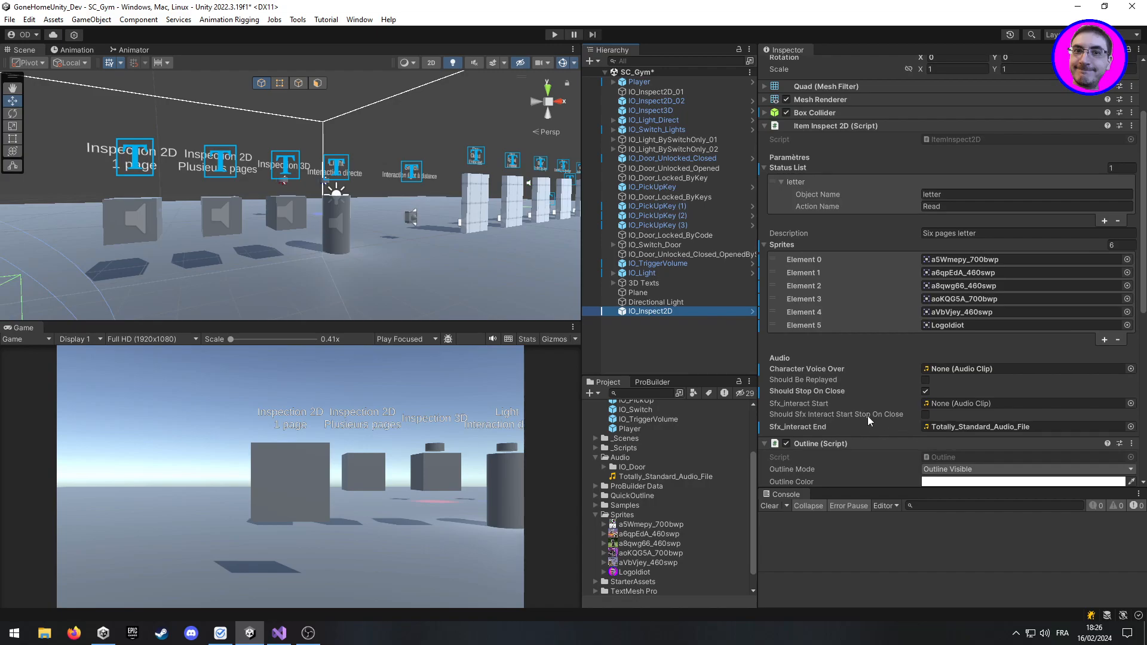
left_click(1023, 426)
key("Delete")
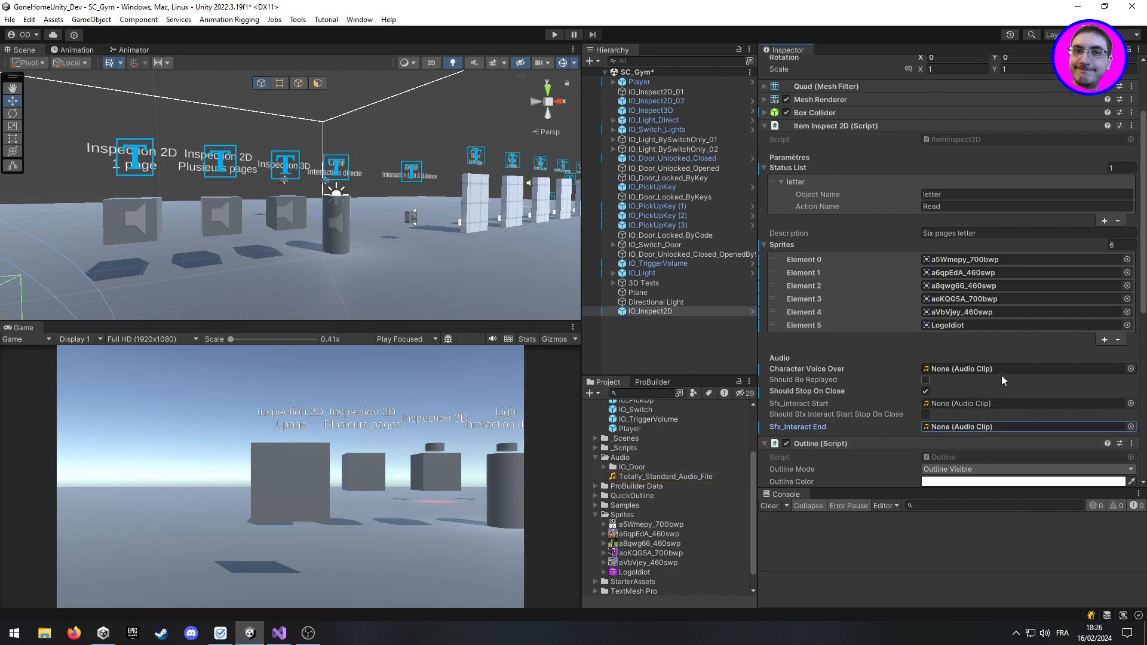
Change the Outline Color of IO_Inspect2D's Outline script to pure red
left_click(718, 346)
left_click(709, 311)
scroll(1047, 291, "down", 15)
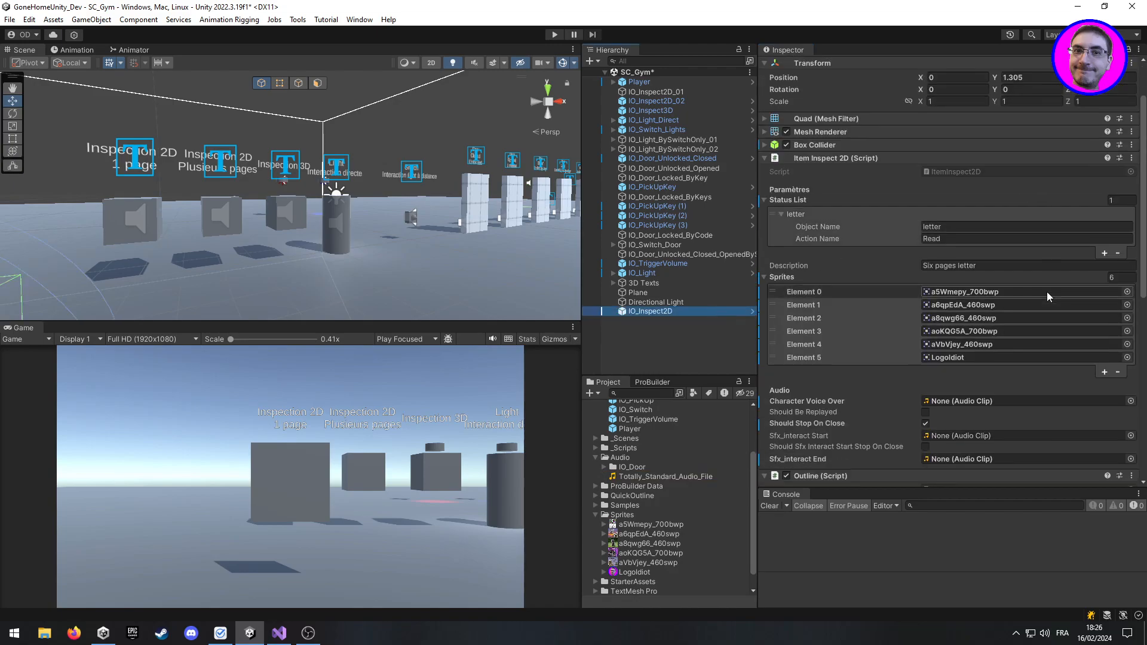
scroll(1049, 284, "up", 5)
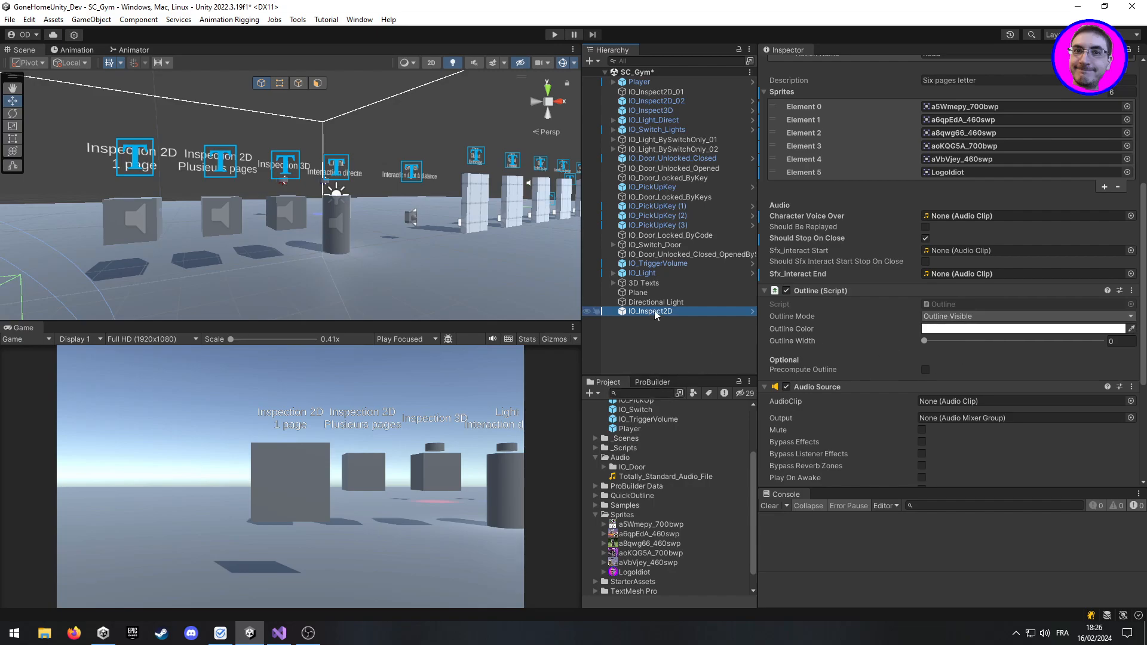
left_click(983, 329)
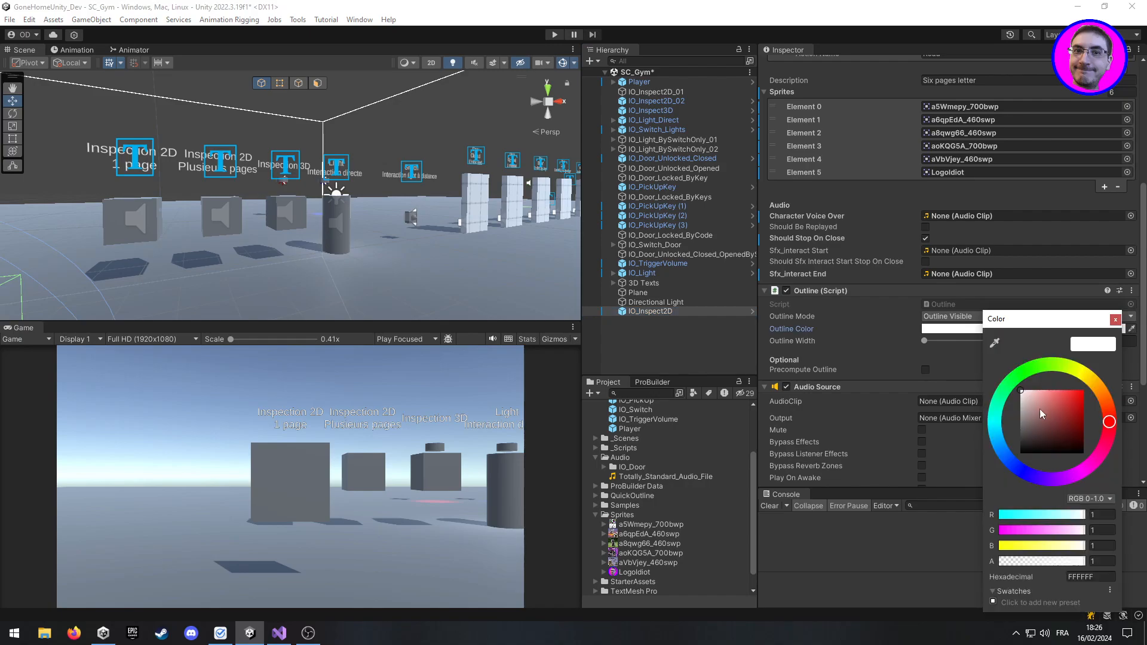
left_click_drag(1041, 406, 1094, 360)
left_click(1115, 320)
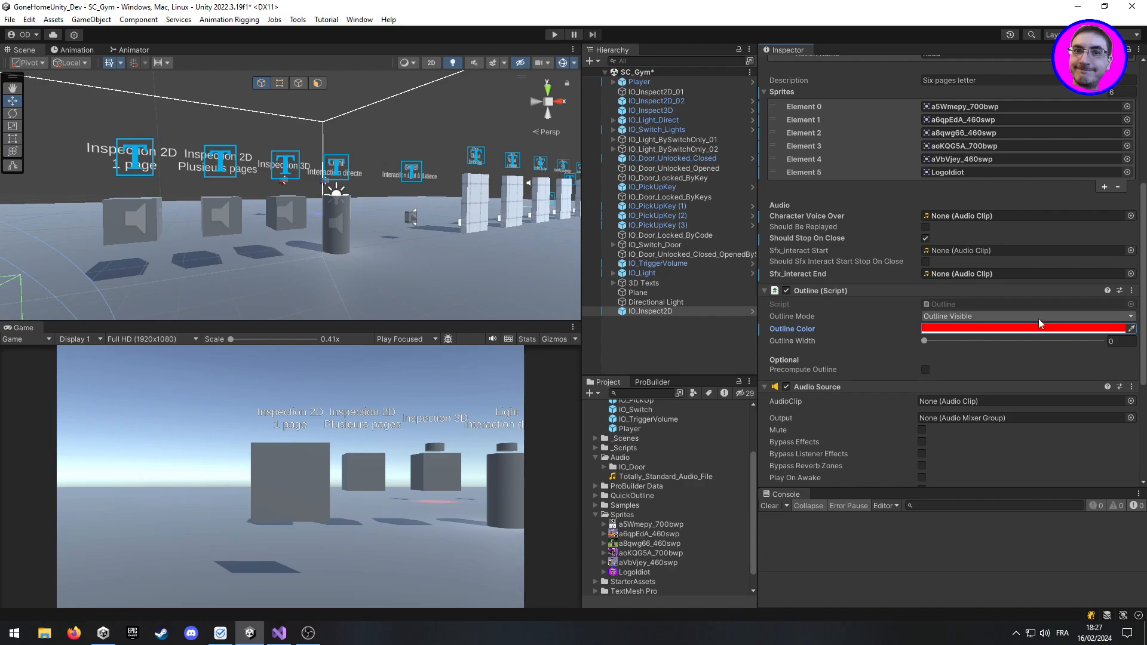
Run the scene, approach and move around the letter to check its outline color, and stop the game
left_click(555, 34)
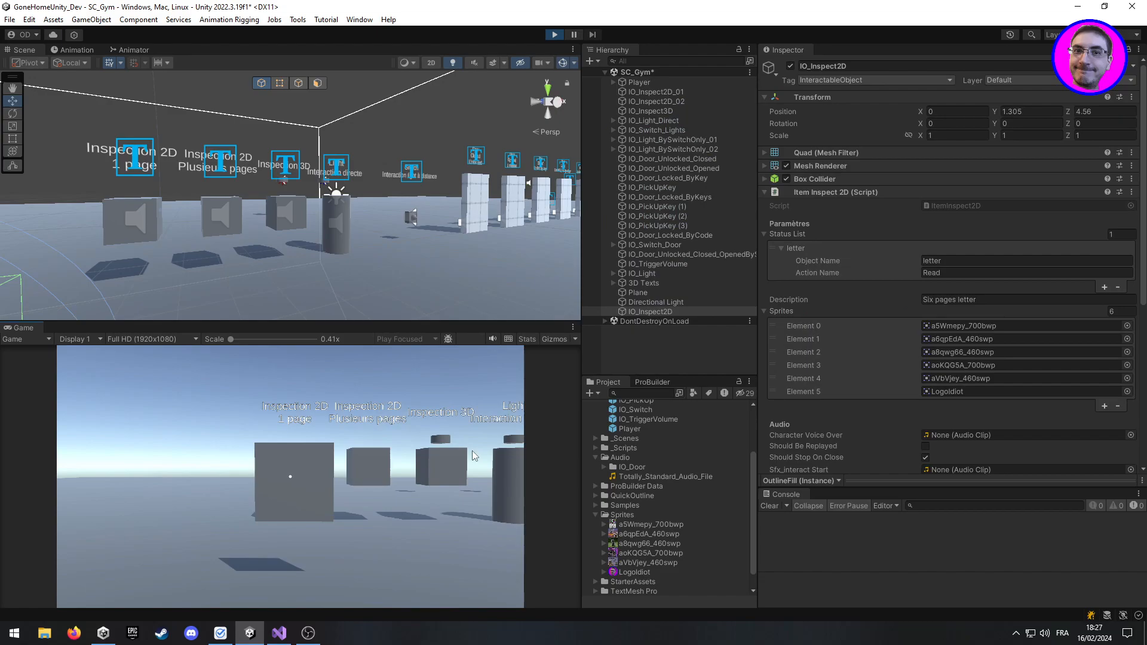
key("w")
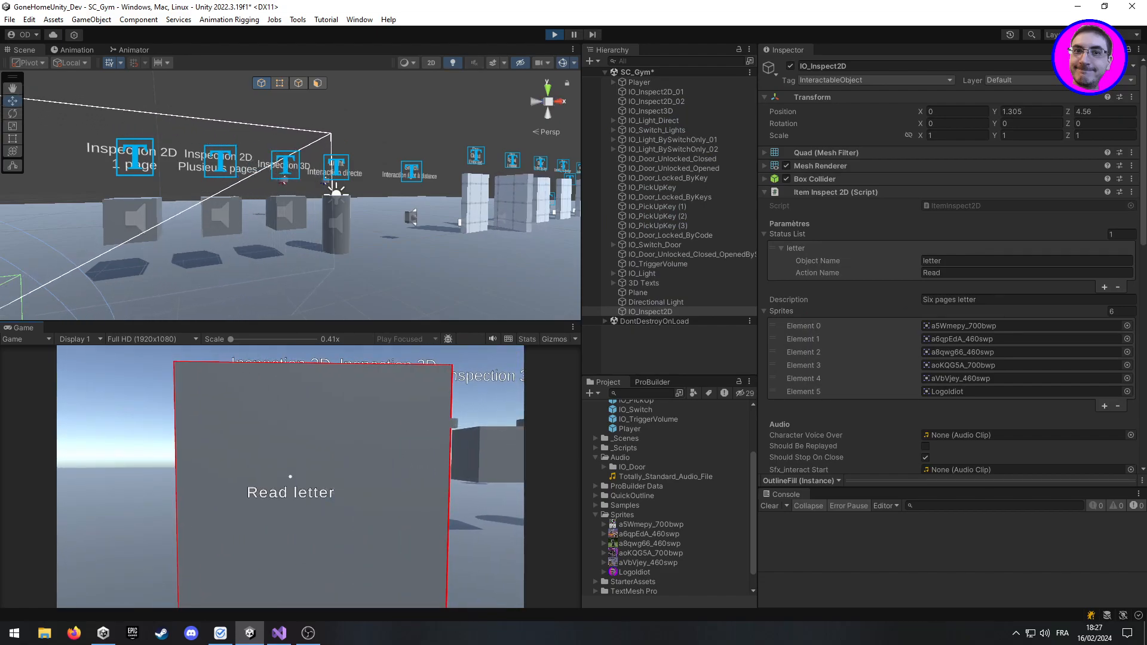
key("d")
key("a")
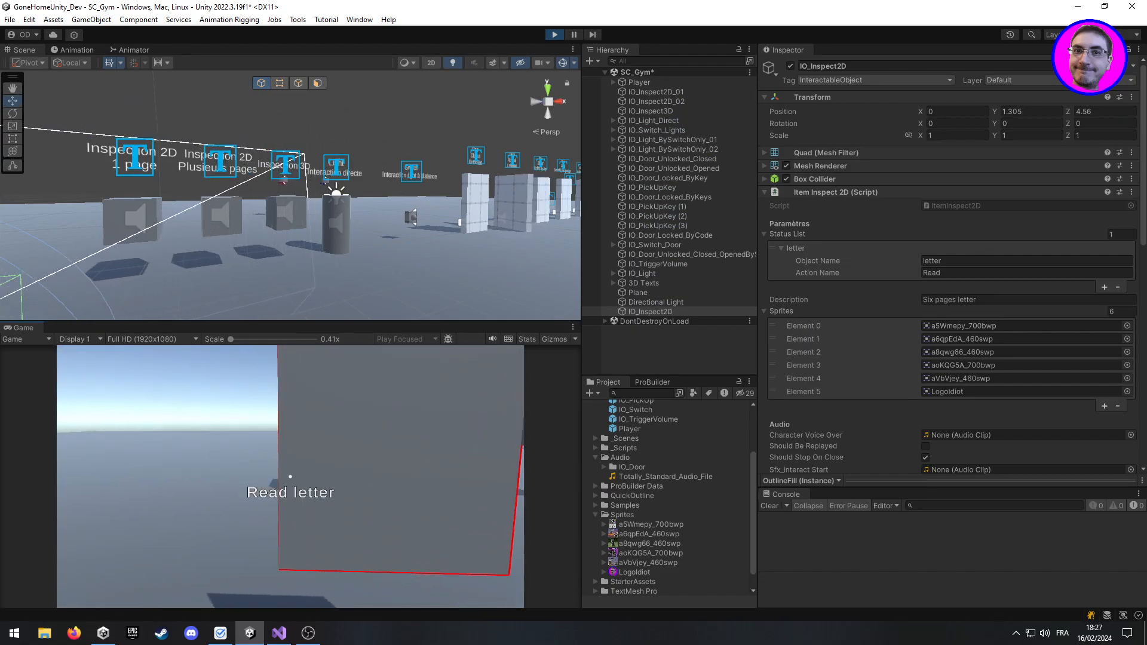
key("d")
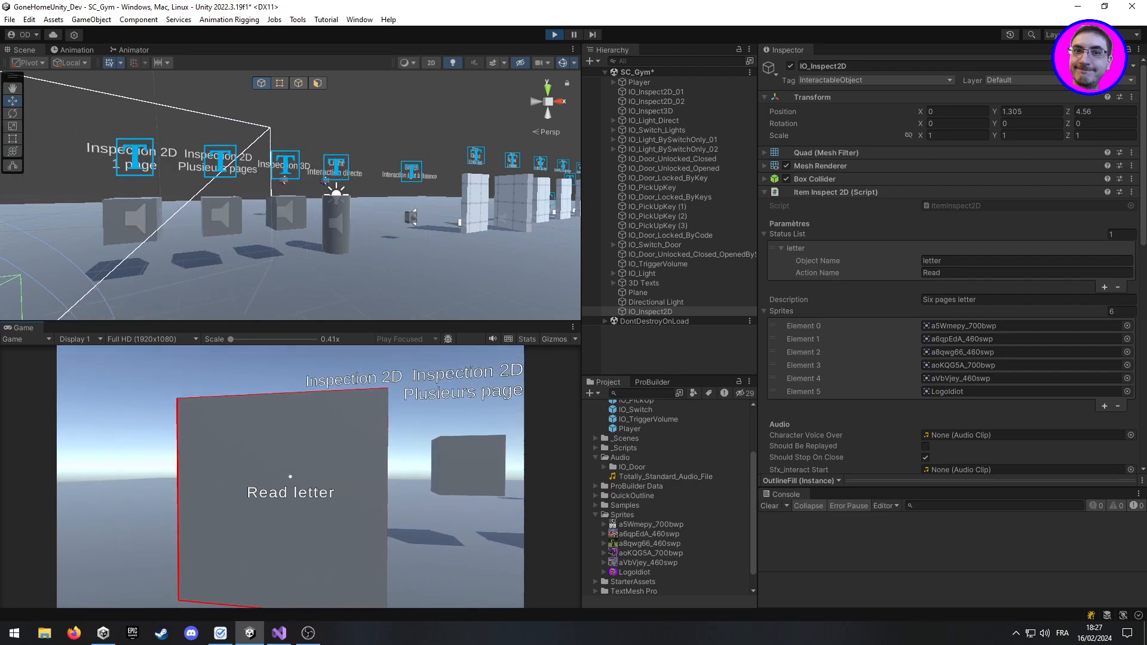
key("w")
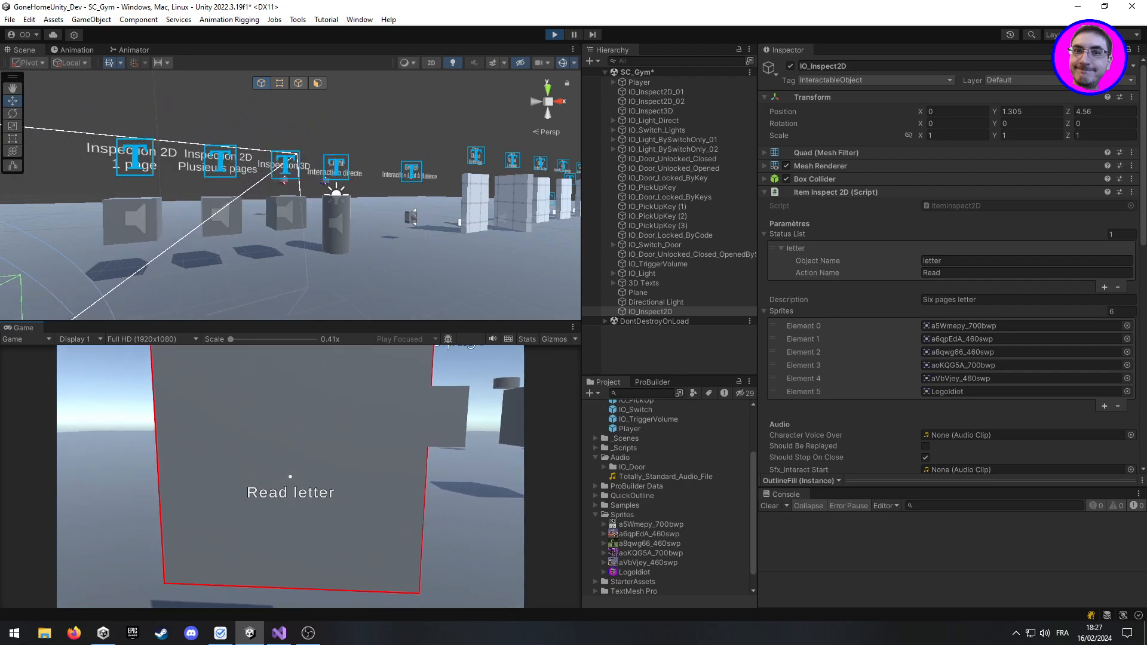
key("s")
key("ctrl+p")
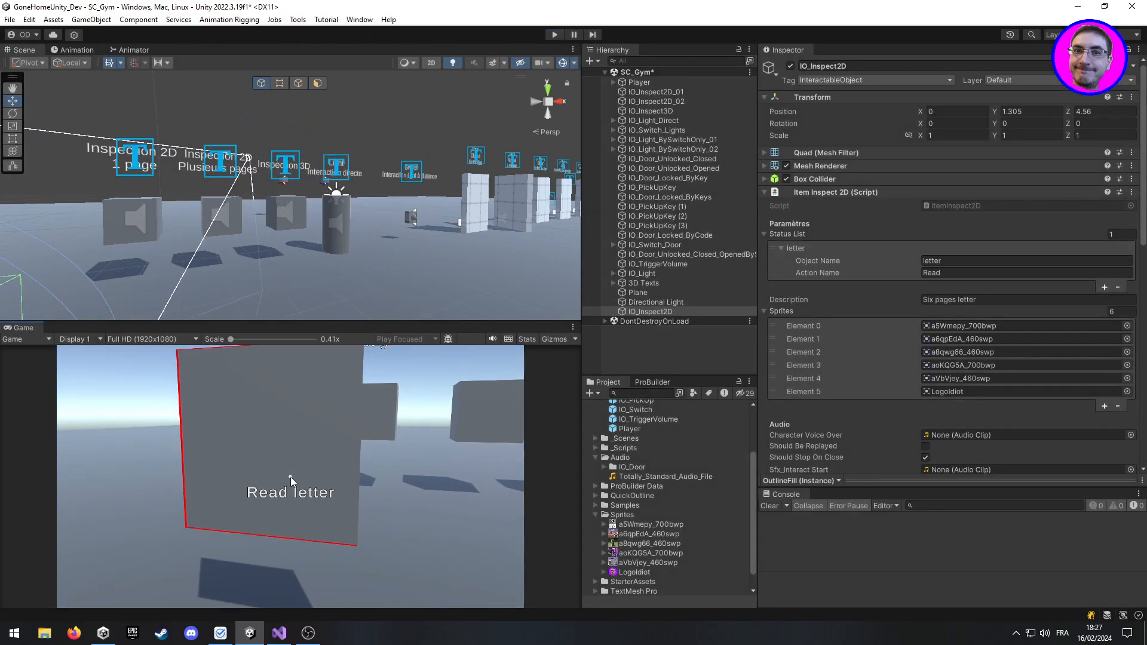
Set IO_Inspect2D's Outline Color back to white (FFFFFF)
scroll(991, 346, "down", 5)
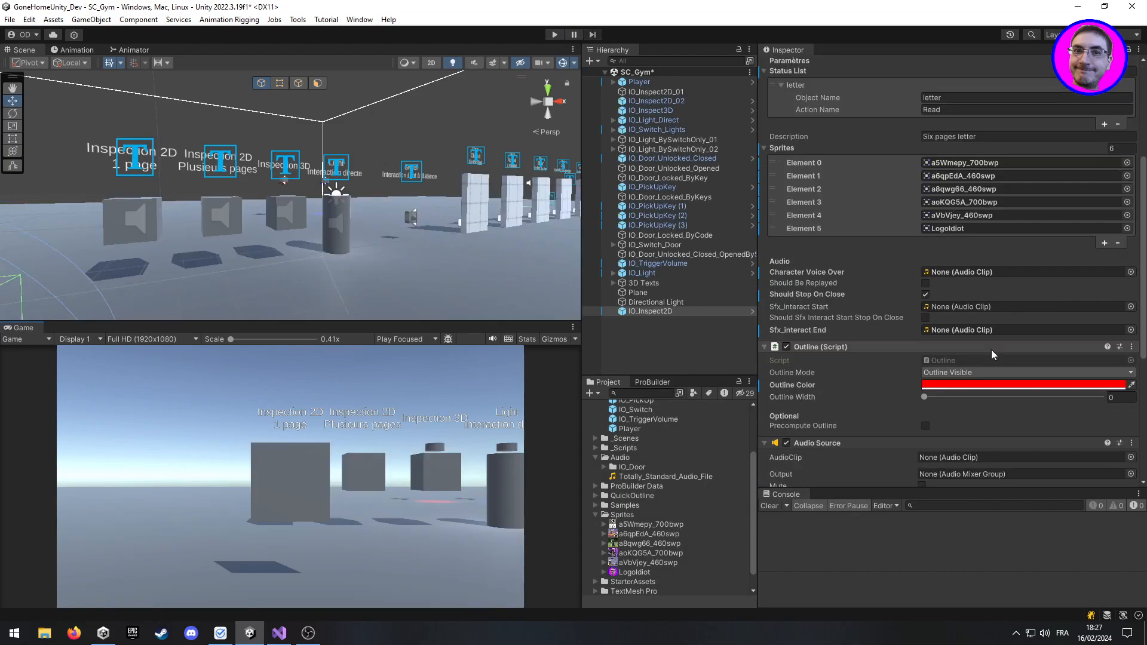
left_click(1037, 387)
left_click_drag(1071, 435, 986, 335)
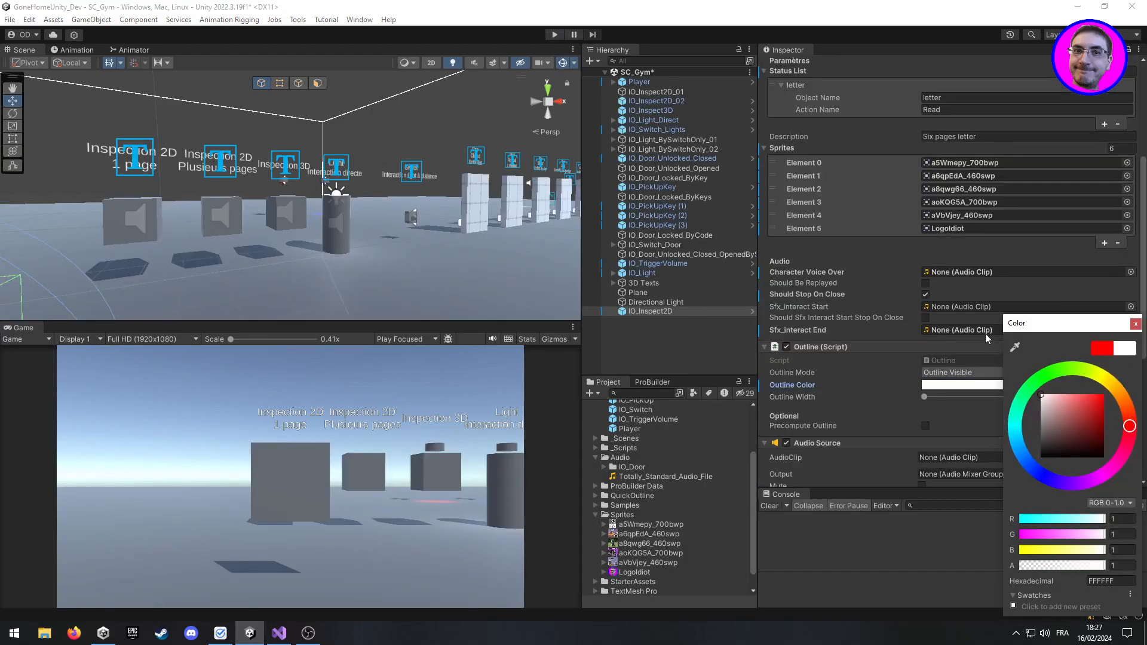
left_click(1133, 326)
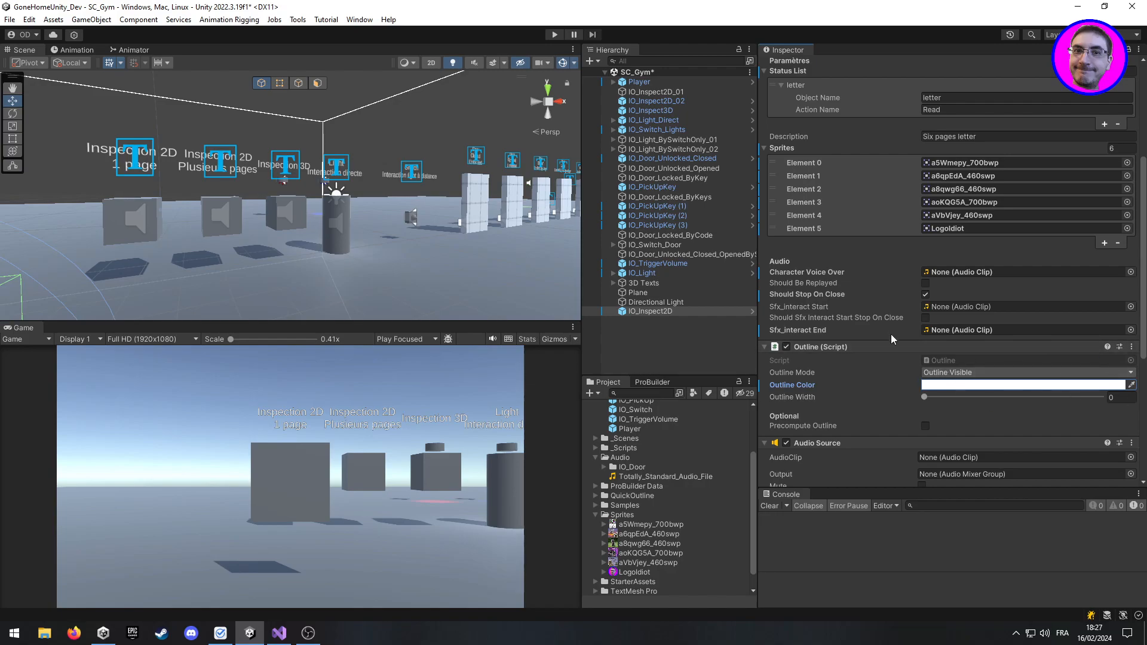
Reselect IO_Inspect2D and review its status list, description, sprites, audio and outline settings
left_click(677, 358)
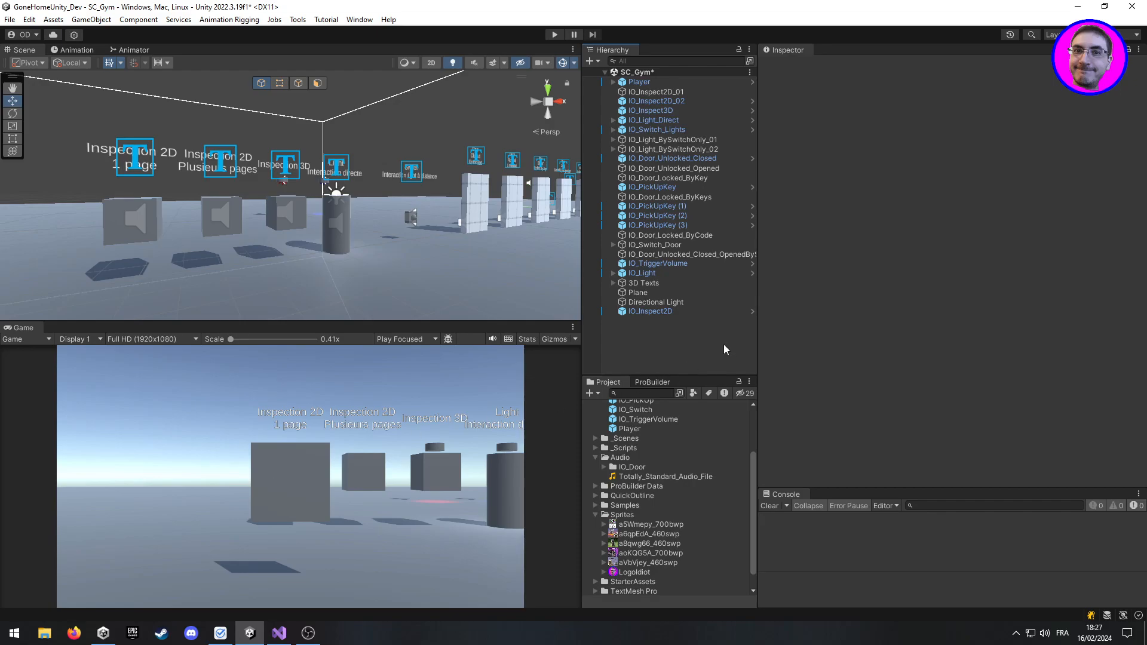
left_click(723, 303)
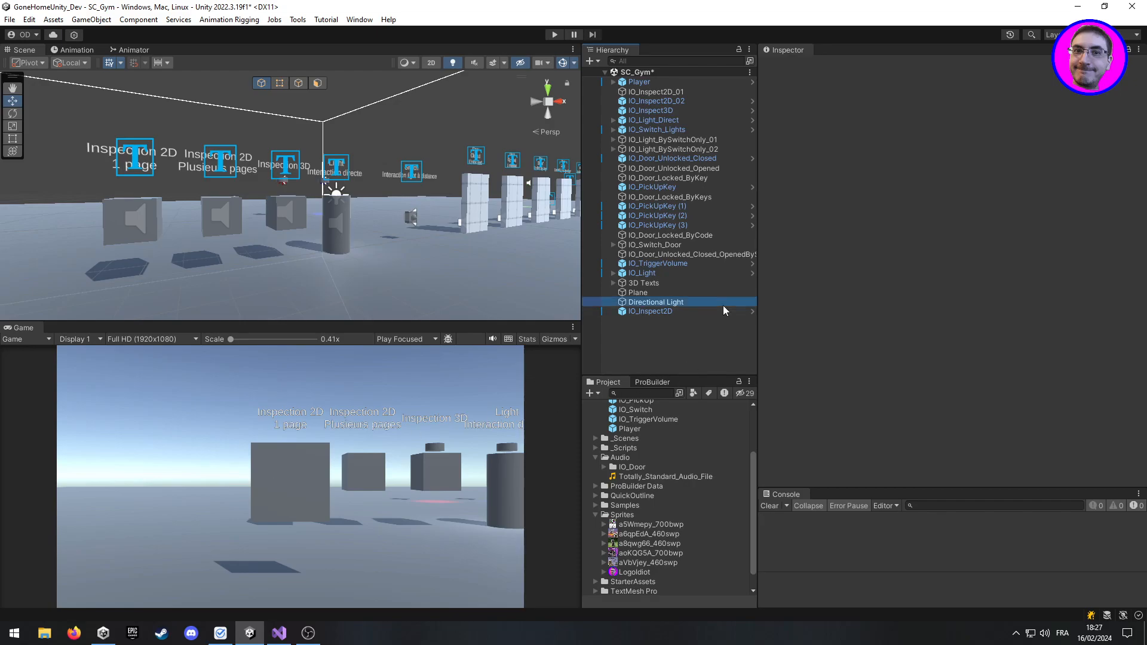
left_click(723, 309)
scroll(930, 339, "down", 10)
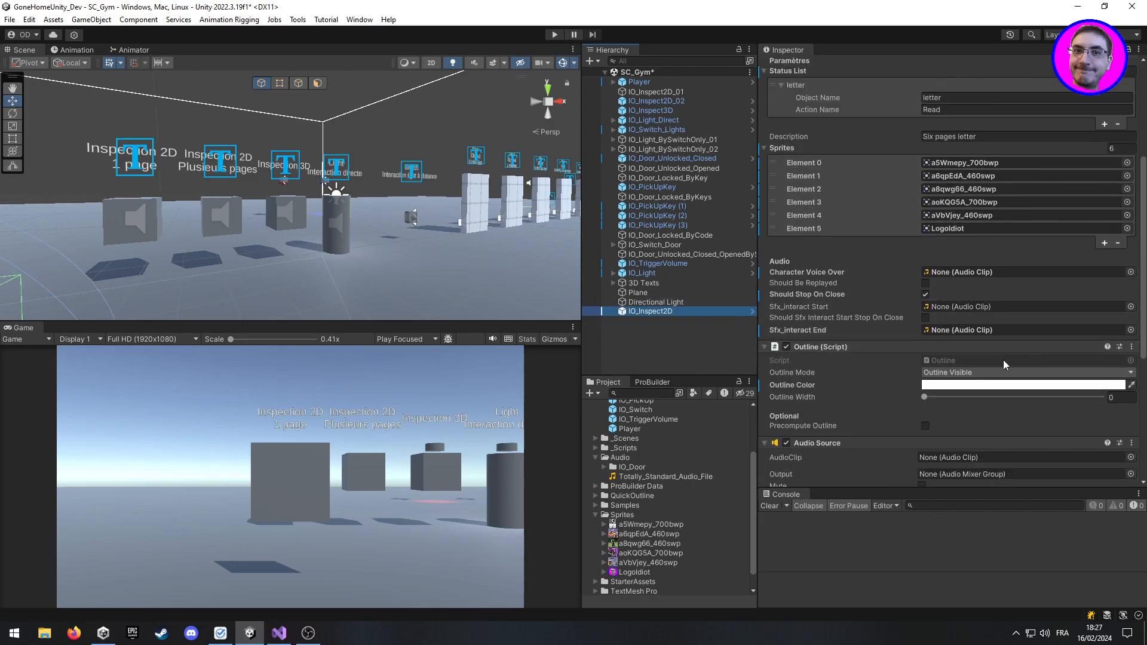
scroll(1002, 288, "up", 5)
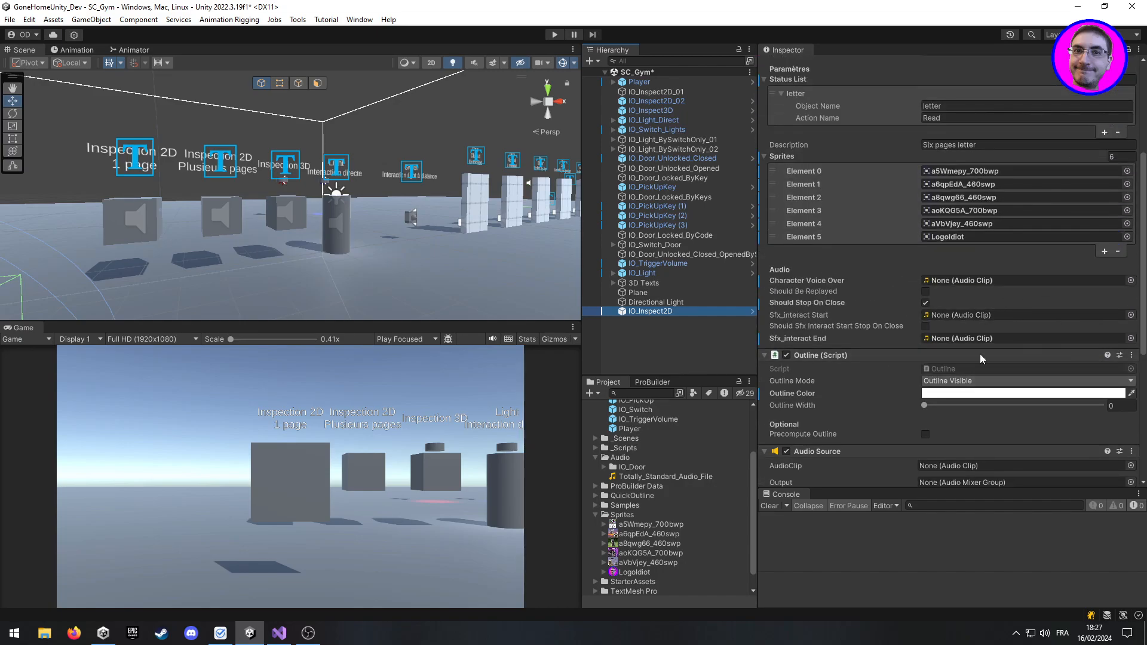
scroll(1009, 311, "down", 3)
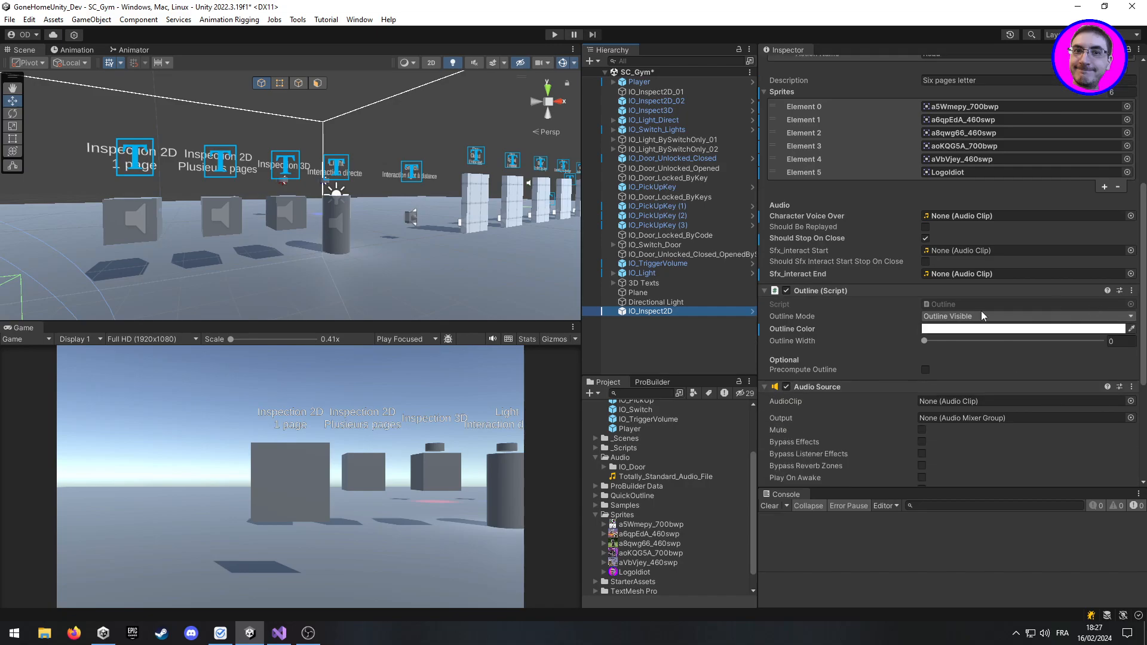
left_click(640, 351)
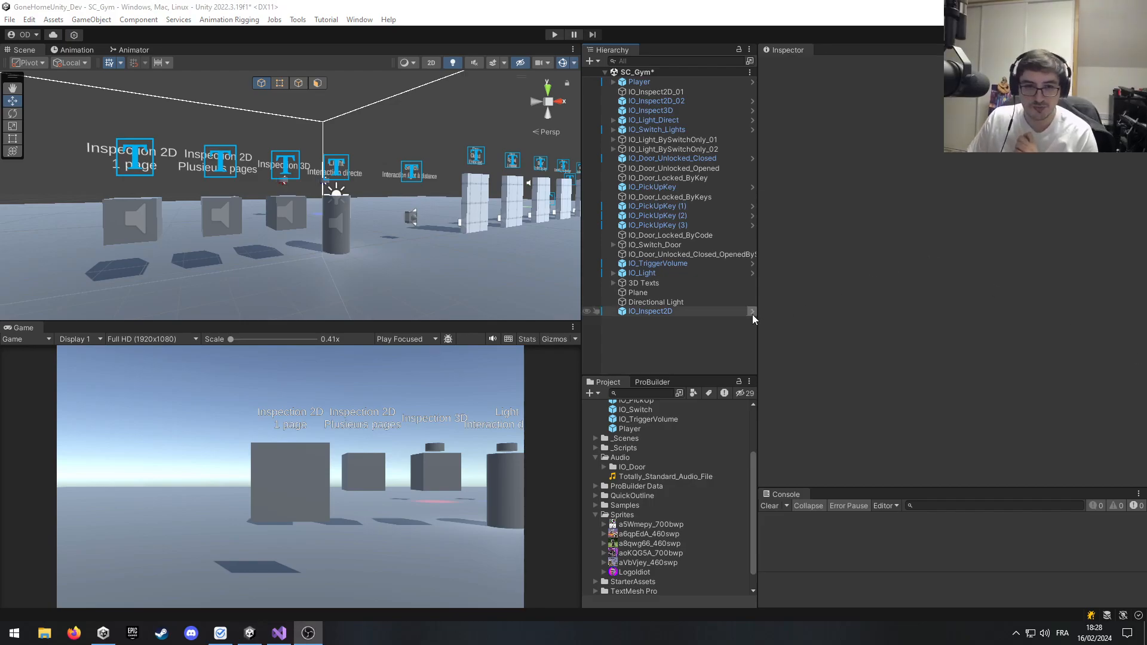
left_click(669, 359)
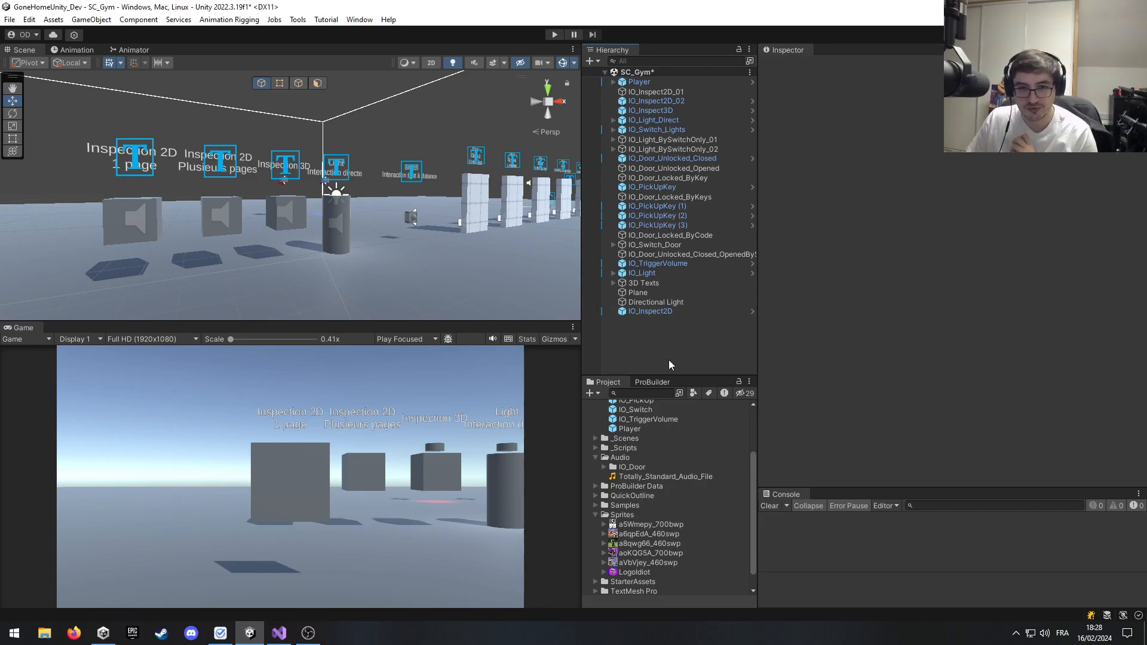
left_click(669, 311)
scroll(687, 462, "up", 3)
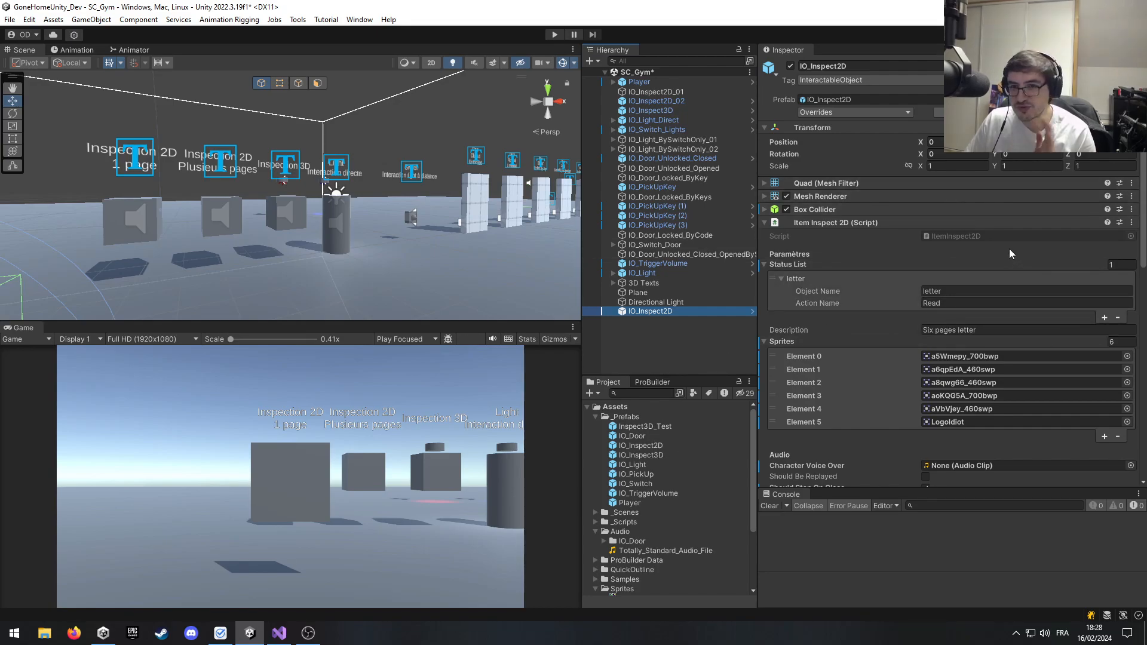
scroll(968, 334, "down", 4)
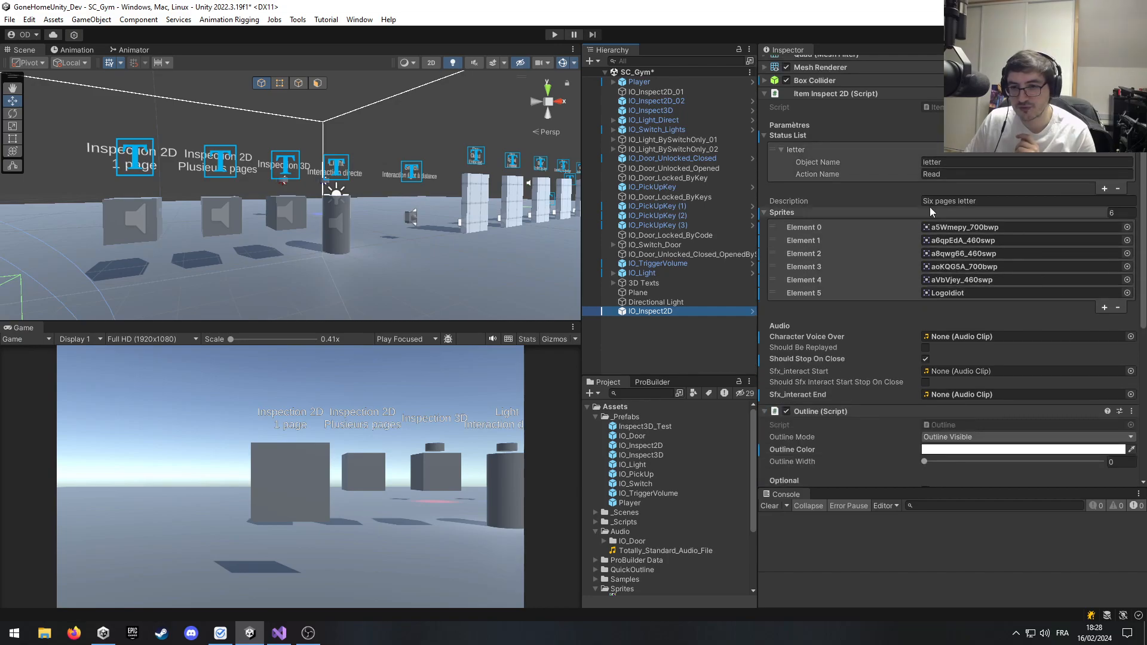